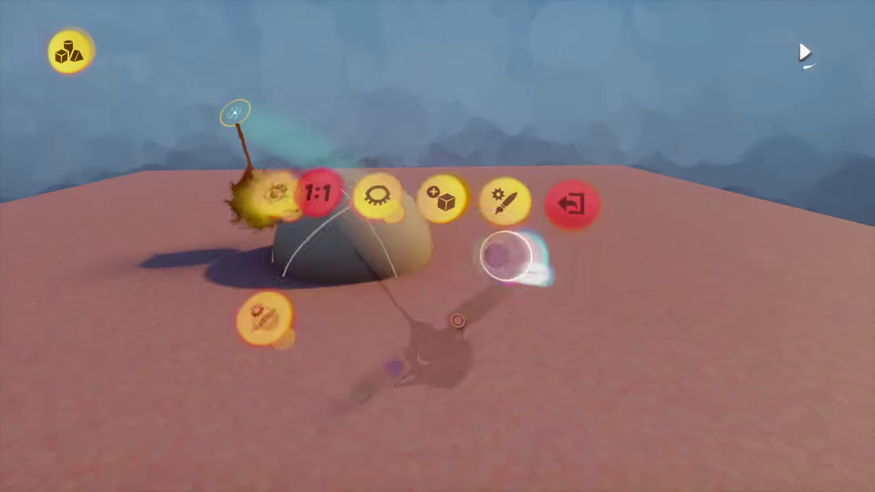
Choose a muted sandy-orange shade for the sculpture on the colour wheel.
click(259, 179)
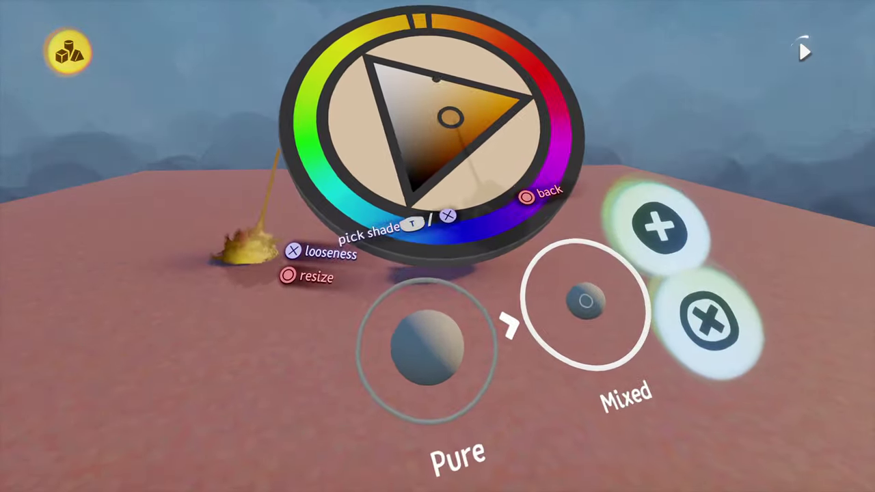
click(450, 117)
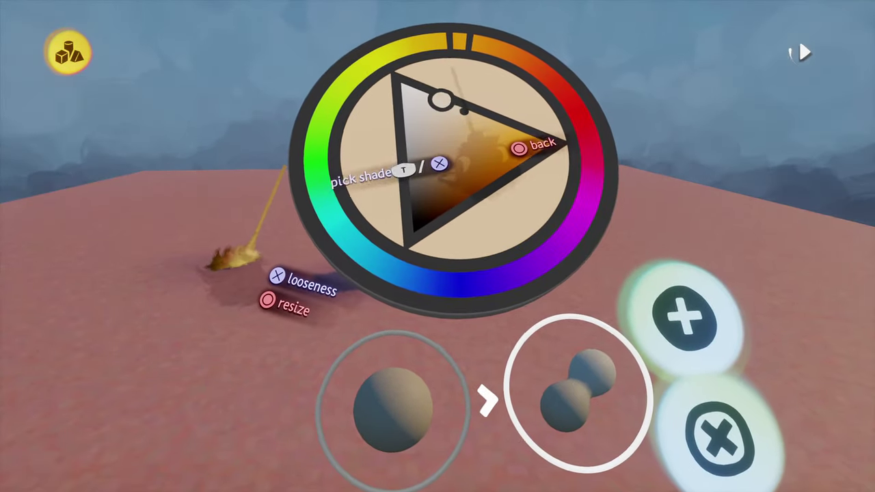
click(440, 100)
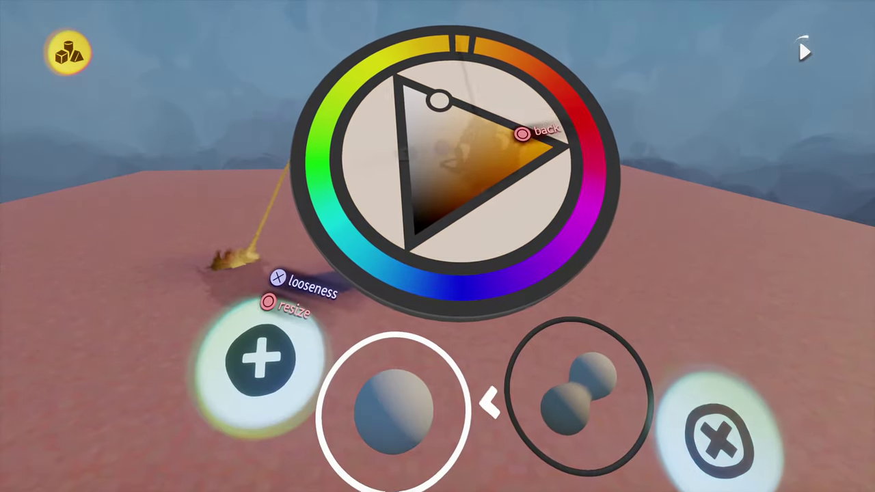
drag(438, 100, 466, 156)
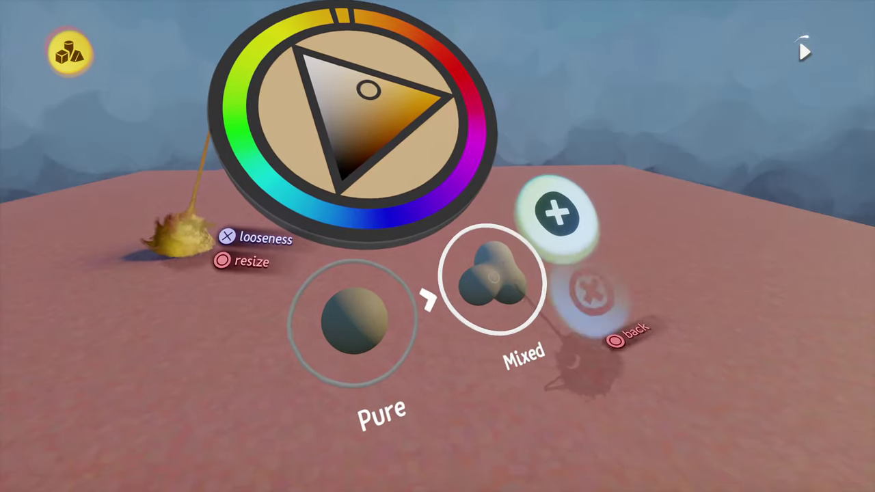
click(606, 313)
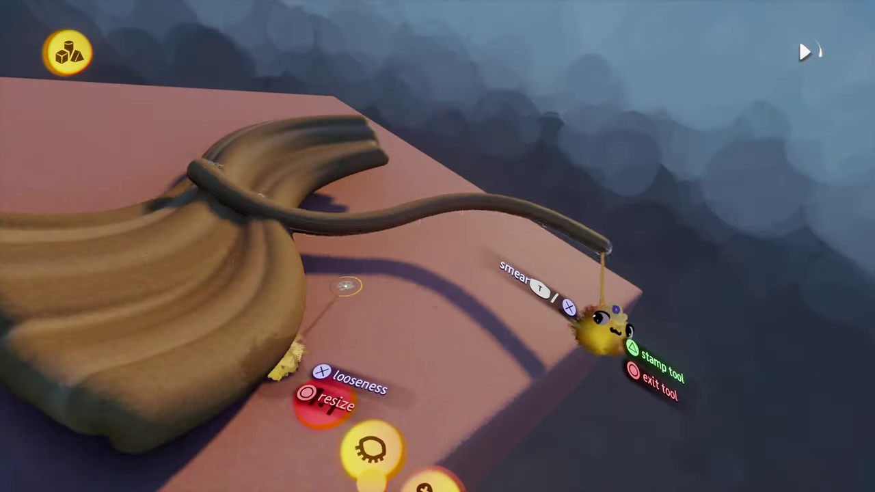
Smear the shape in long, overlapping, wavy strokes across the pink platform to build the uneven base of the terrain.
mouse_move(602, 321)
mouse_down()
mouse_move(608, 303)
mouse_move(508, 322)
mouse_move(498, 283)
mouse_move(606, 212)
mouse_move(488, 274)
mouse_up()
mouse_move(489, 274)
middle_down()
mouse_move(463, 266)
mouse_move(452, 212)
middle_up()
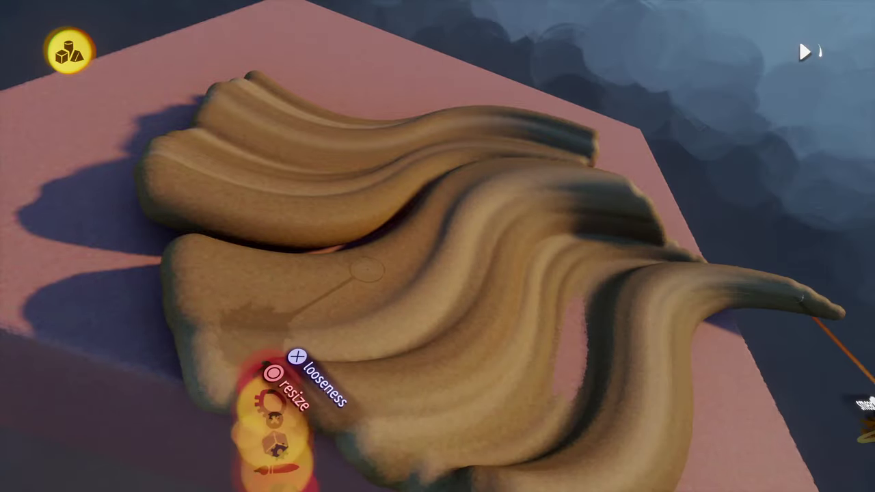
mouse_move(872, 421)
middle_down()
mouse_move(656, 275)
mouse_move(530, 275)
mouse_move(538, 274)
middle_up()
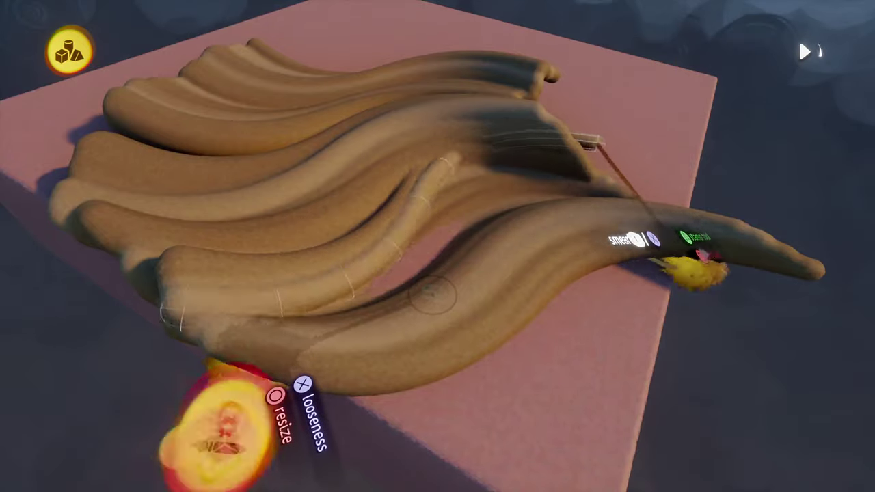
mouse_move(694, 270)
mouse_down()
mouse_move(830, 312)
mouse_move(860, 342)
mouse_move(863, 332)
mouse_up()
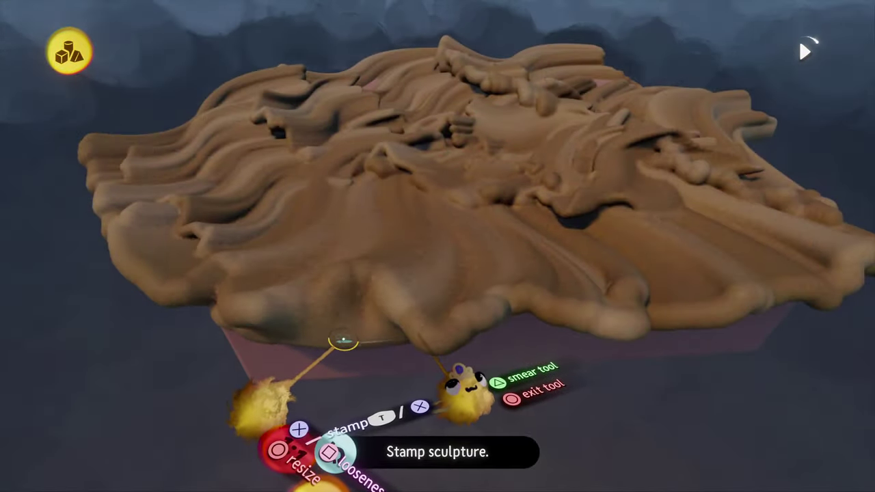
Stamp softly blended flattened ellipsoids over the rough waves and outer edge of the terrain to smooth them.
mouse_move(341, 322)
mouse_down()
mouse_move(383, 293)
mouse_move(393, 299)
mouse_move(313, 314)
mouse_move(284, 335)
mouse_up()
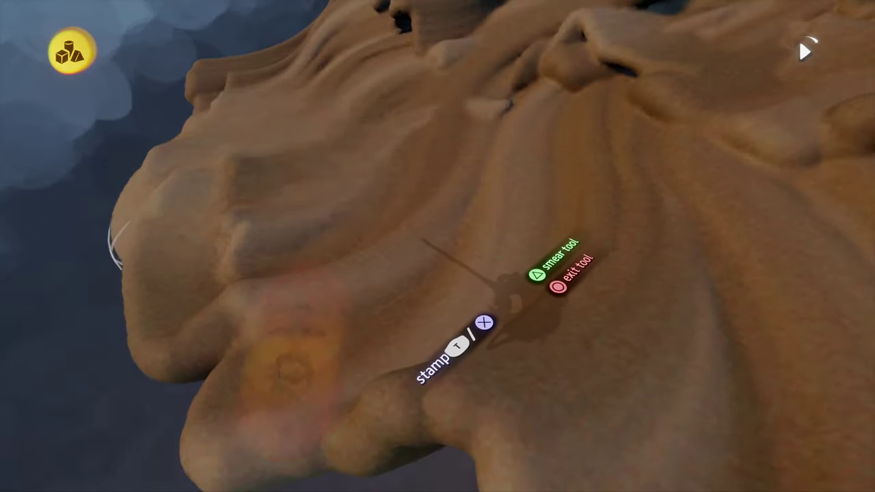
mouse_move(513, 306)
mouse_down()
mouse_move(544, 311)
mouse_move(559, 238)
mouse_move(552, 319)
mouse_up()
middle_drag(562, 327, 545, 330)
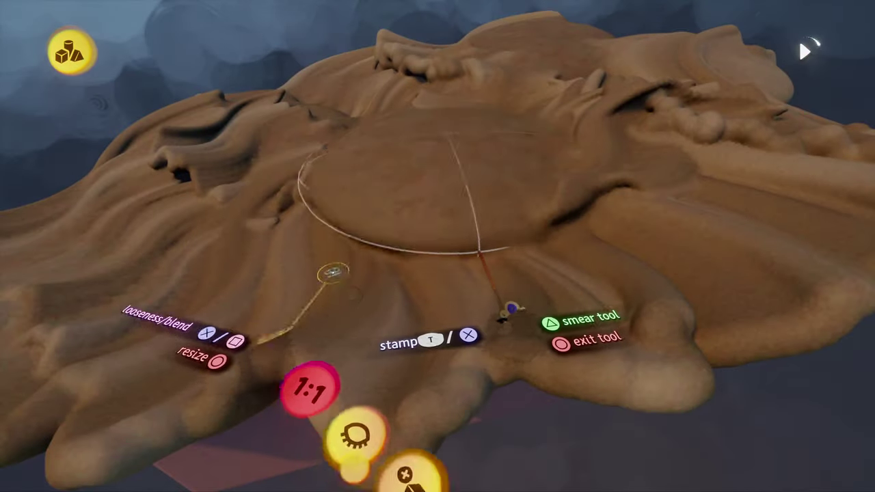
Switch the stamp shape to Cone and adjust its size and soft blend over the terrain.
middle_drag(512, 307, 503, 319)
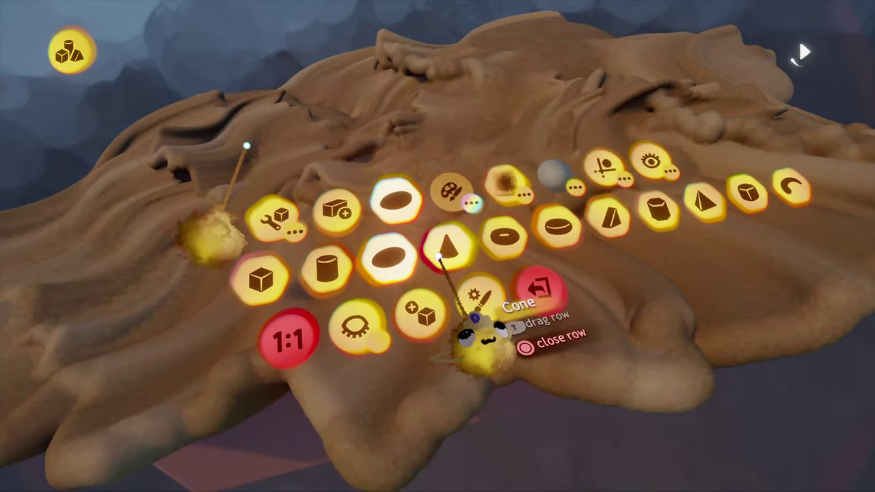
click(442, 254)
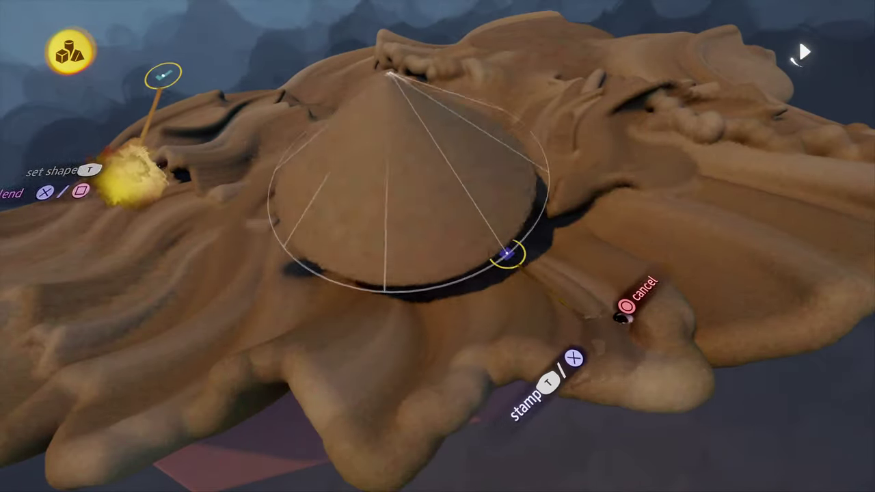
click(130, 87)
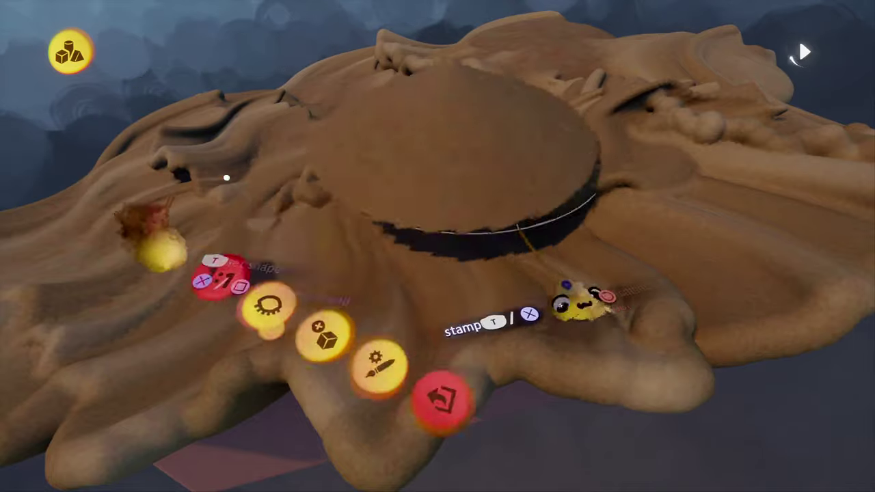
drag(335, 254, 332, 260)
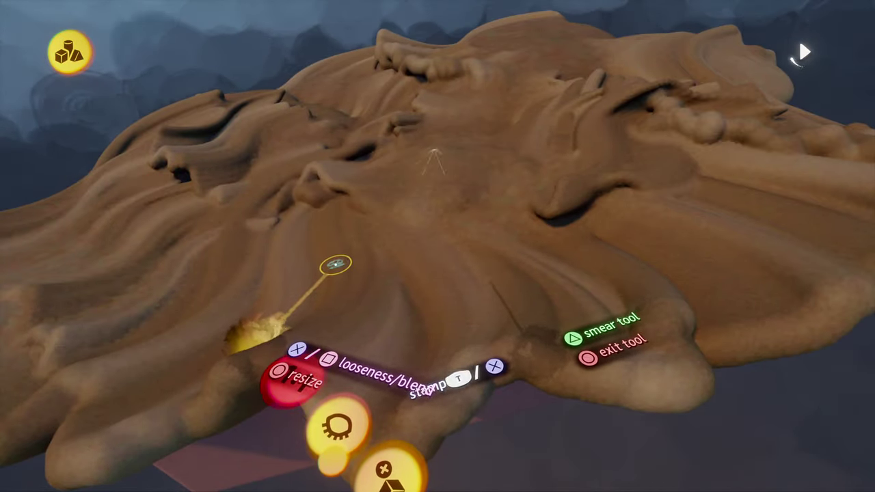
mouse_move(335, 264)
middle_down()
mouse_move(293, 299)
mouse_move(301, 318)
middle_up()
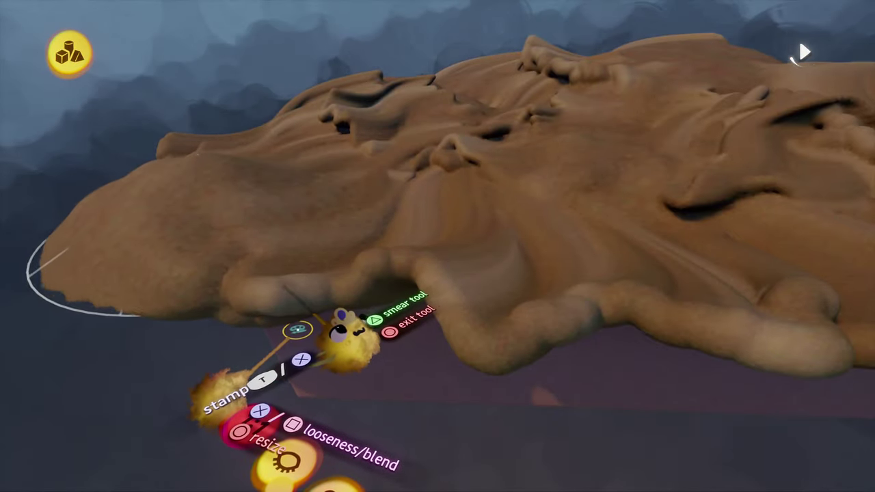
Stamp softly blended cones around the terrain's edges to raise pointed hills.
click(352, 337)
mouse_move(745, 336)
middle_down()
mouse_move(690, 345)
mouse_move(715, 348)
mouse_move(621, 342)
mouse_move(540, 312)
middle_up()
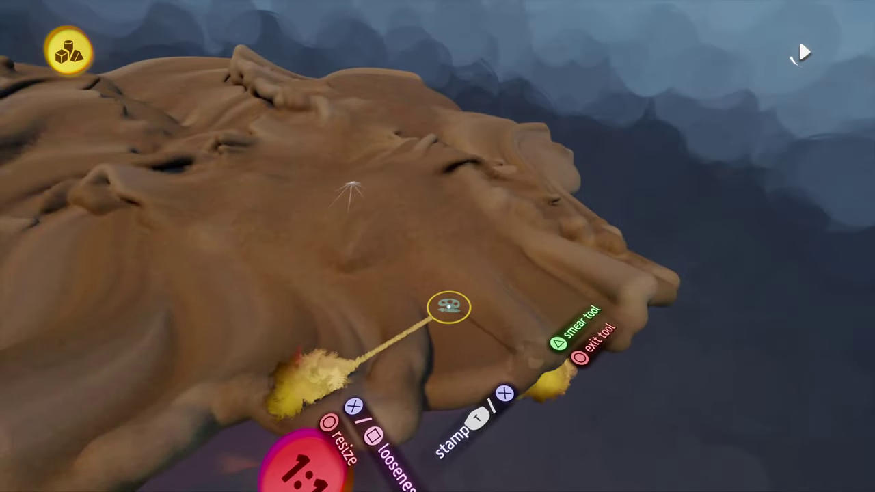
mouse_move(449, 318)
middle_down()
mouse_move(418, 256)
mouse_move(448, 268)
middle_up()
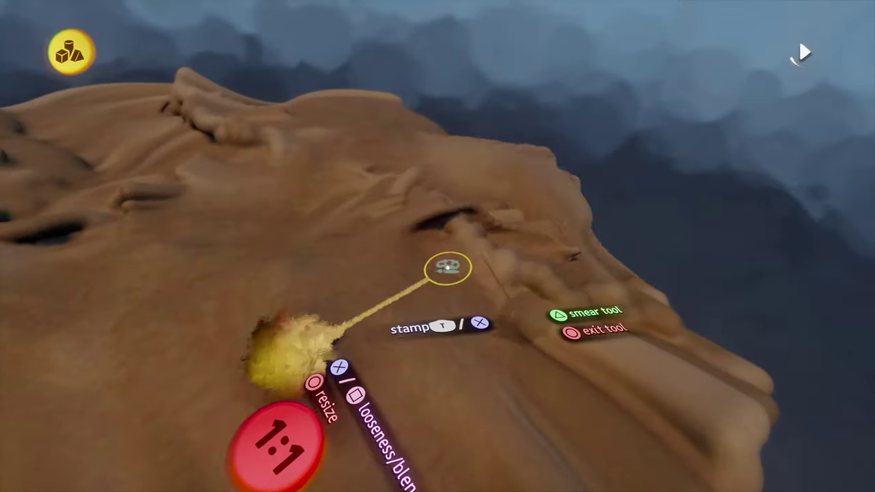
click(669, 316)
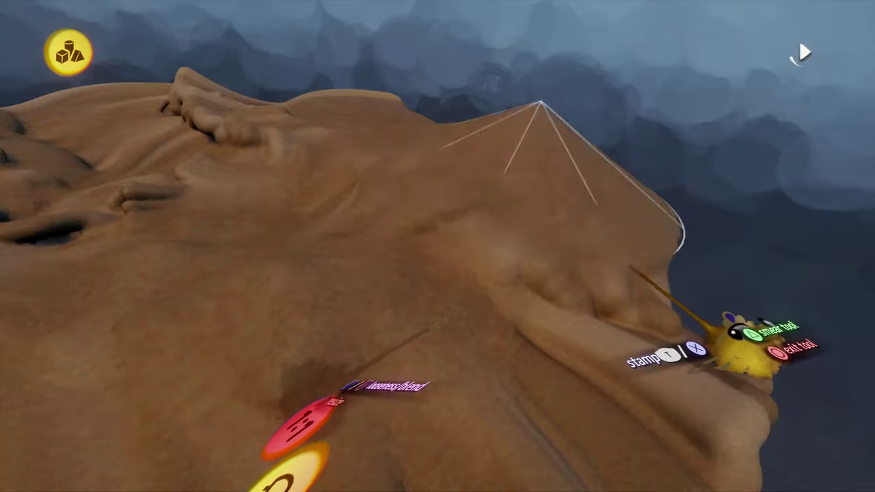
click(737, 349)
Switch to smearing with a large ellipsoid and extend the terrain's outer ground with broad blended strokes.
scroll(732, 348, down, 5)
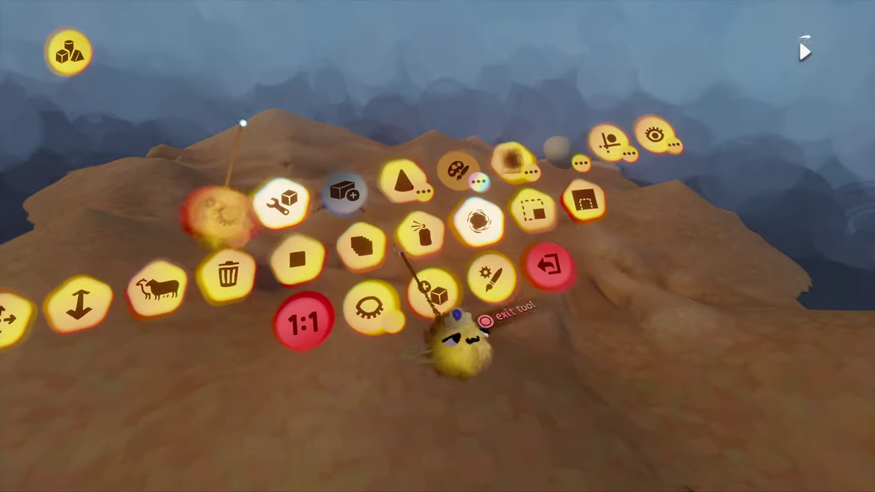
click(430, 193)
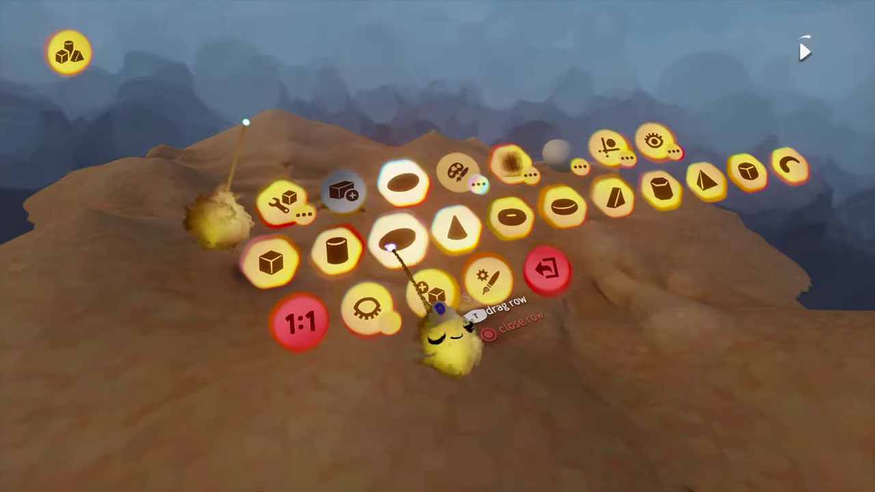
click(391, 247)
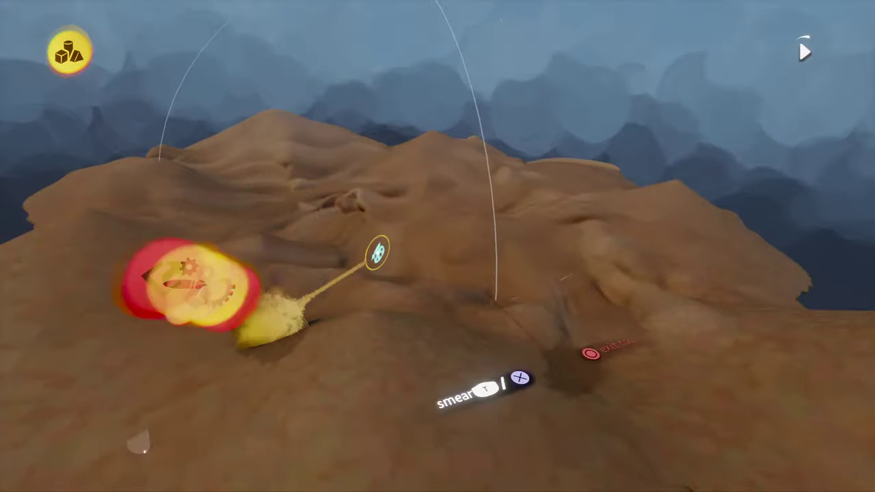
middle_drag(758, 357, 677, 369)
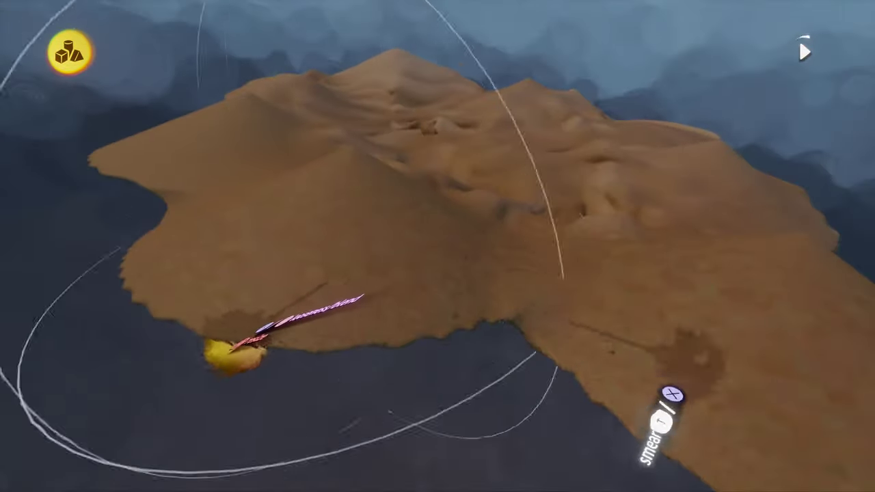
middle_drag(625, 342, 624, 270)
mouse_move(595, 301)
middle_down()
mouse_move(707, 342)
mouse_move(610, 309)
mouse_move(645, 309)
mouse_move(661, 318)
mouse_move(597, 308)
middle_up()
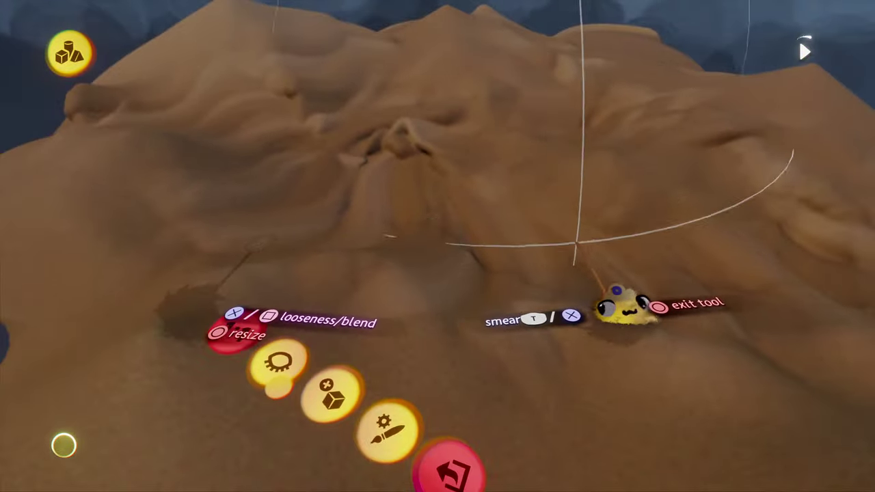
Return to stamping and set the ellipsoid to subtract from the sculpture.
key(Escape)
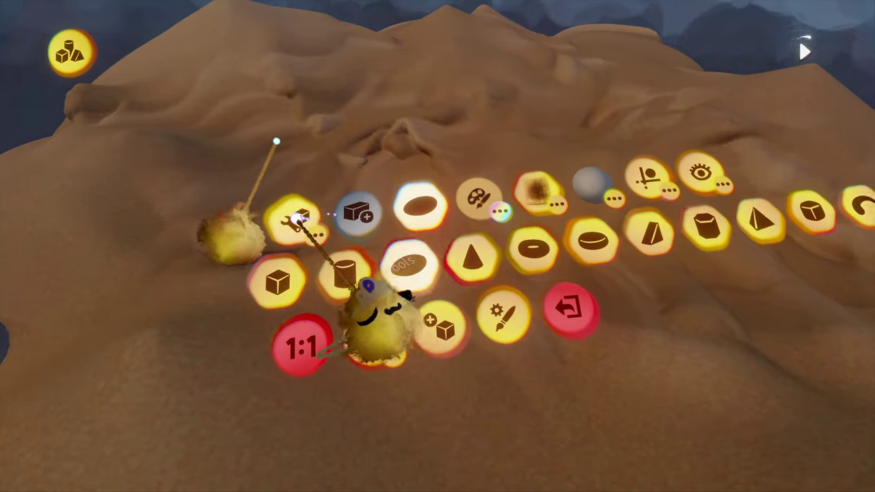
click(294, 219)
click(384, 253)
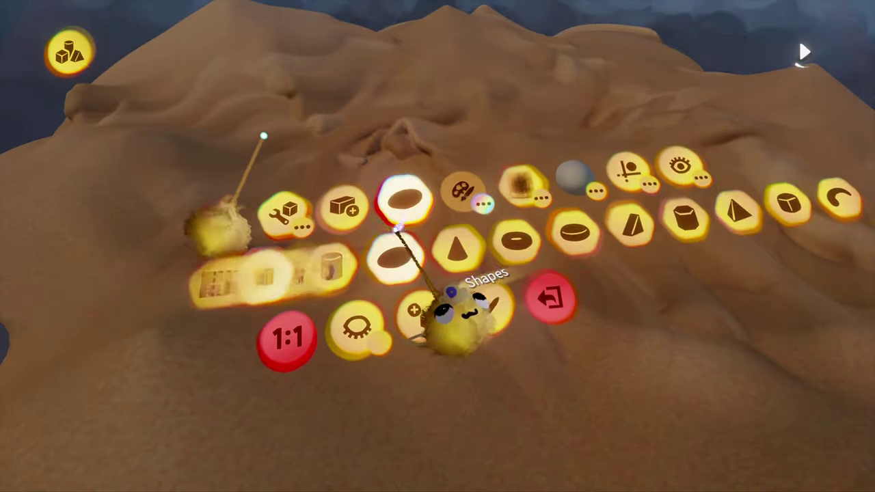
click(404, 236)
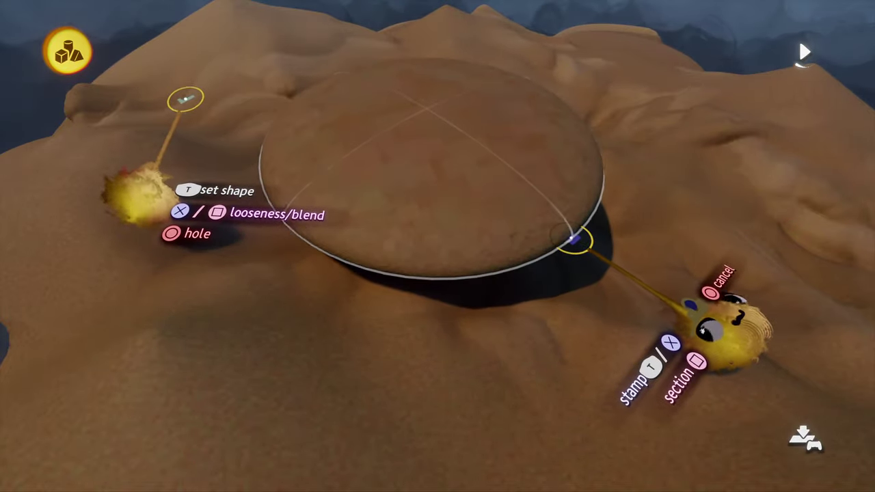
click(185, 98)
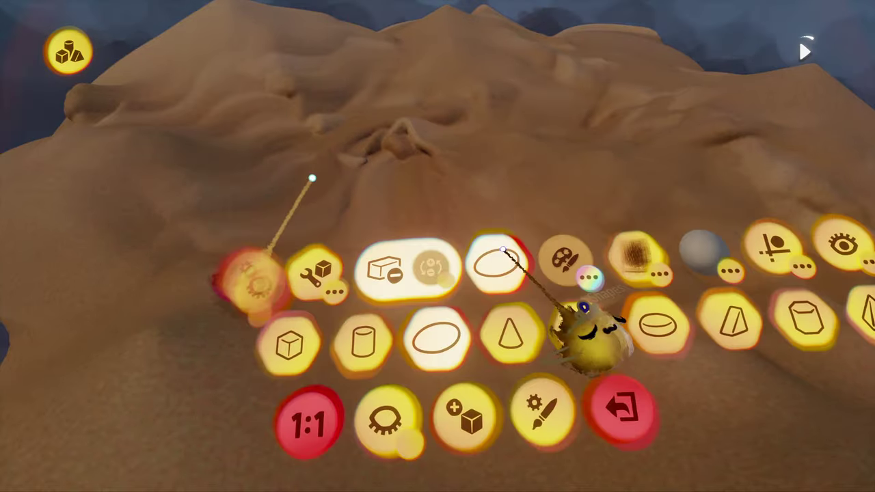
click(501, 261)
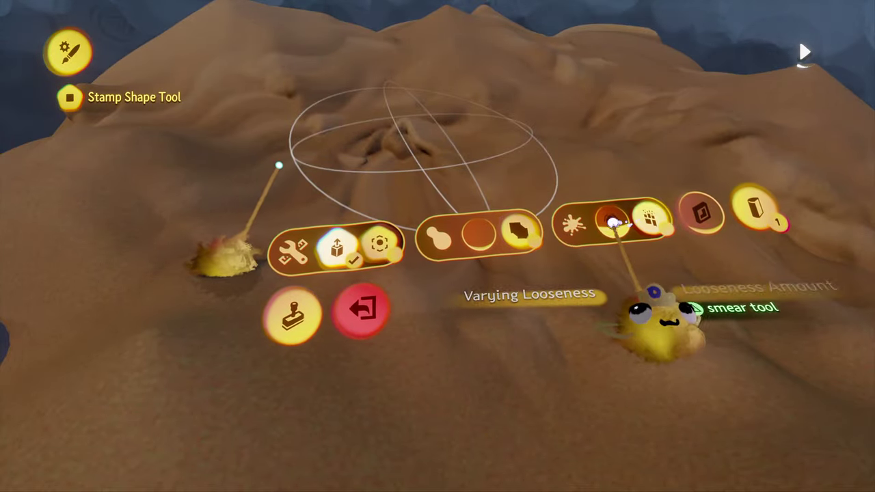
Adjust the Stamp Shape Tool's looseness and the soft blend of the subtractive ellipsoid.
drag(614, 223, 590, 260)
key(Escape)
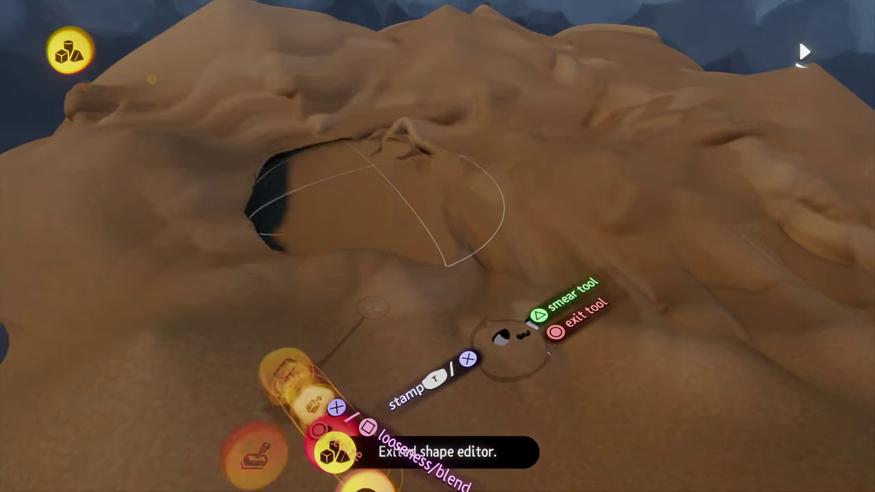
key(x)
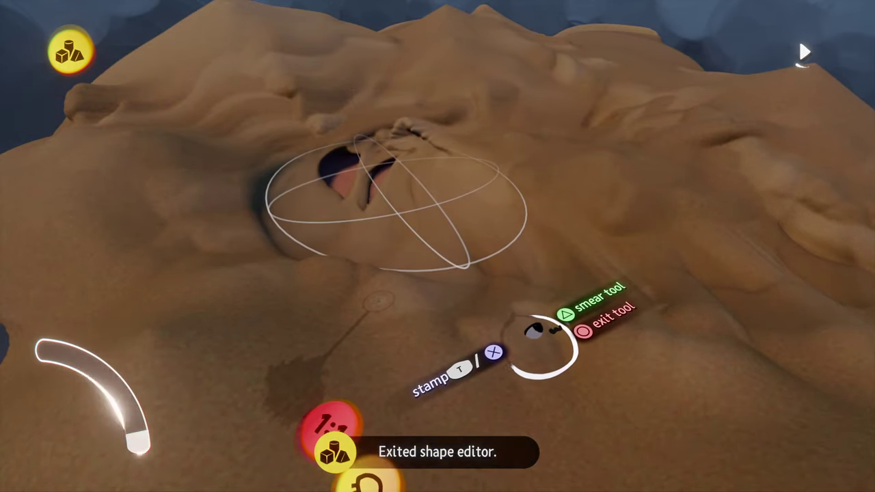
key(Right)
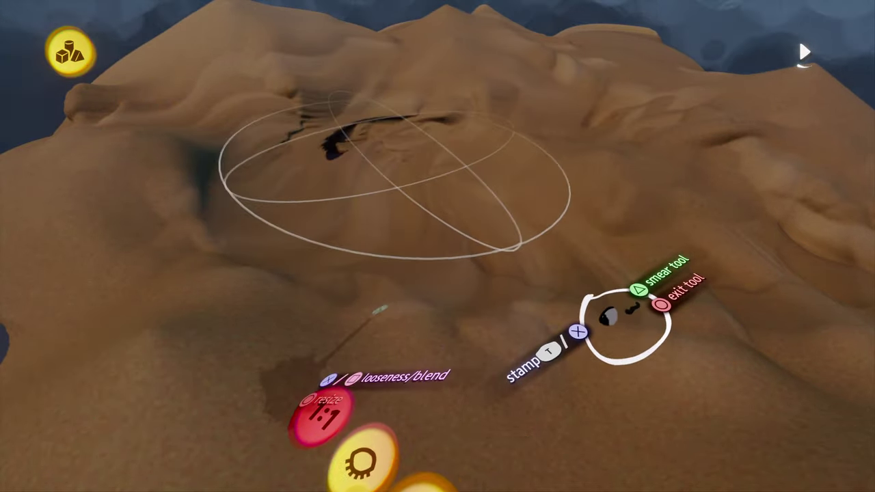
Carve soft hollows into the terrain with the subtractive ellipsoid, working from the near slopes toward the far hills.
middle_drag(657, 306, 607, 216)
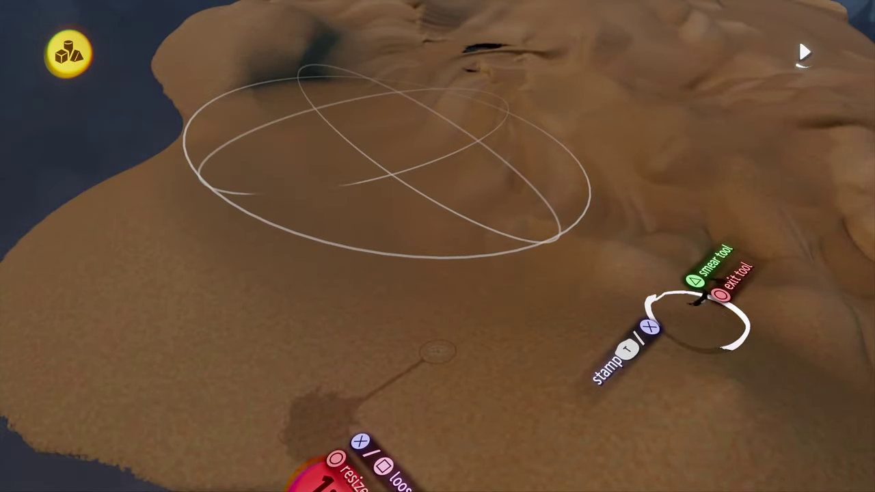
mouse_move(698, 321)
middle_down()
mouse_move(782, 239)
mouse_move(655, 264)
middle_up()
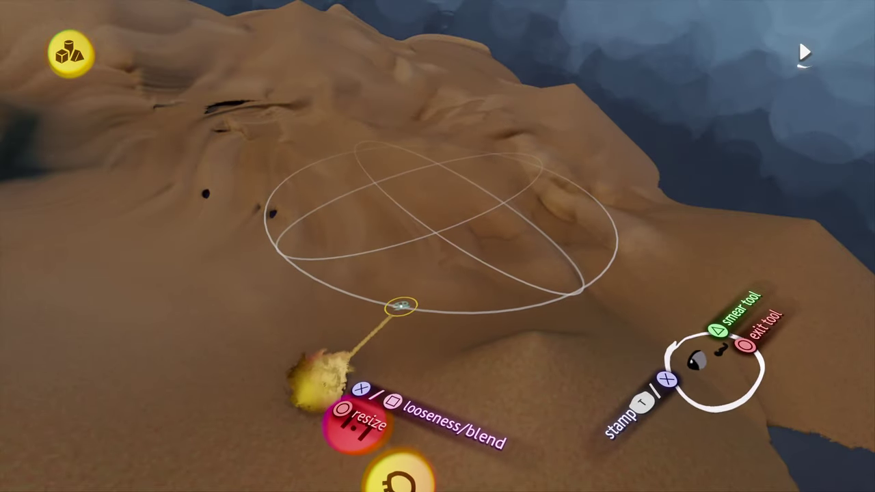
mouse_move(713, 369)
middle_down()
mouse_move(635, 264)
mouse_move(674, 371)
mouse_move(705, 387)
mouse_move(693, 322)
mouse_move(610, 316)
mouse_move(711, 328)
mouse_move(821, 212)
mouse_move(722, 195)
mouse_move(602, 260)
mouse_move(603, 277)
mouse_move(504, 231)
mouse_move(517, 242)
mouse_move(475, 257)
middle_up()
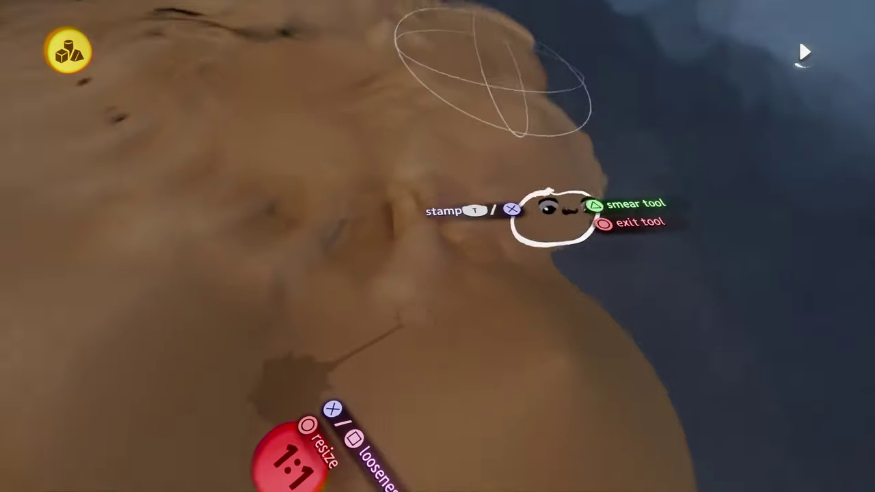
mouse_move(555, 219)
middle_down()
mouse_move(628, 266)
mouse_move(617, 285)
mouse_move(565, 255)
middle_up()
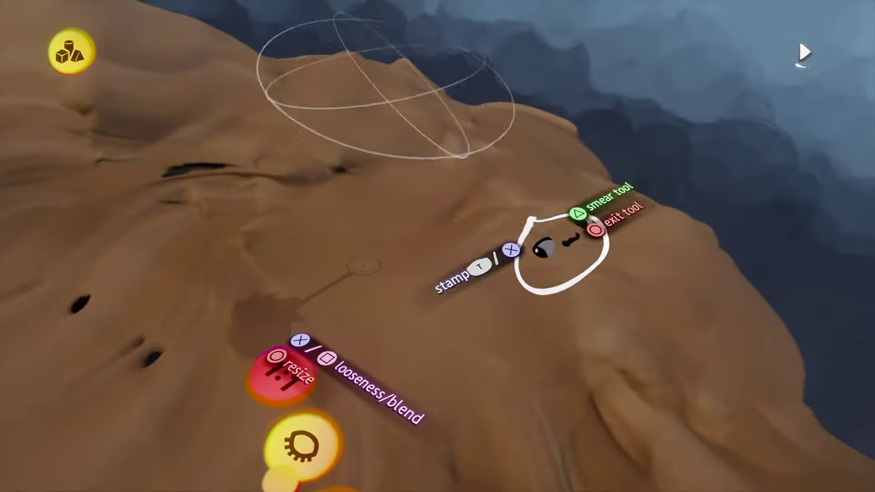
Carve another soft hollow near the far hills with the subtractive ellipsoid and leave sculpting.
click(550, 292)
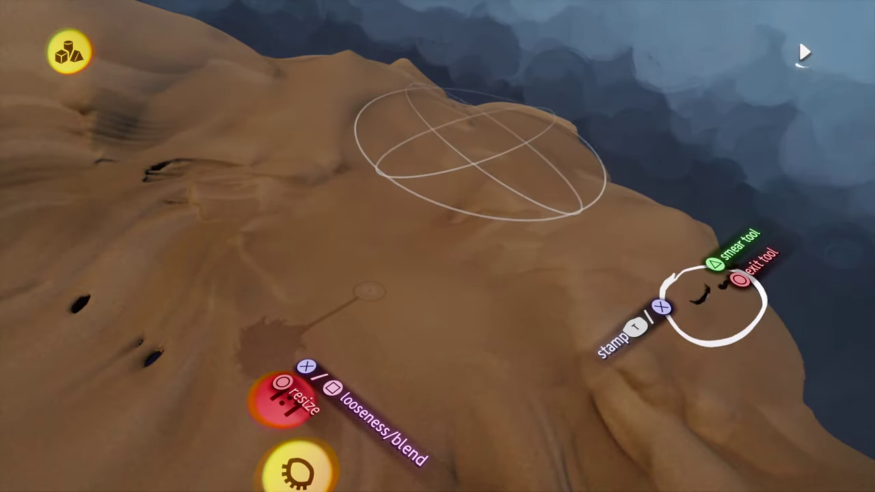
key(Escape)
mouse_move(714, 306)
middle_down()
mouse_move(673, 254)
mouse_move(508, 294)
mouse_move(523, 328)
middle_up()
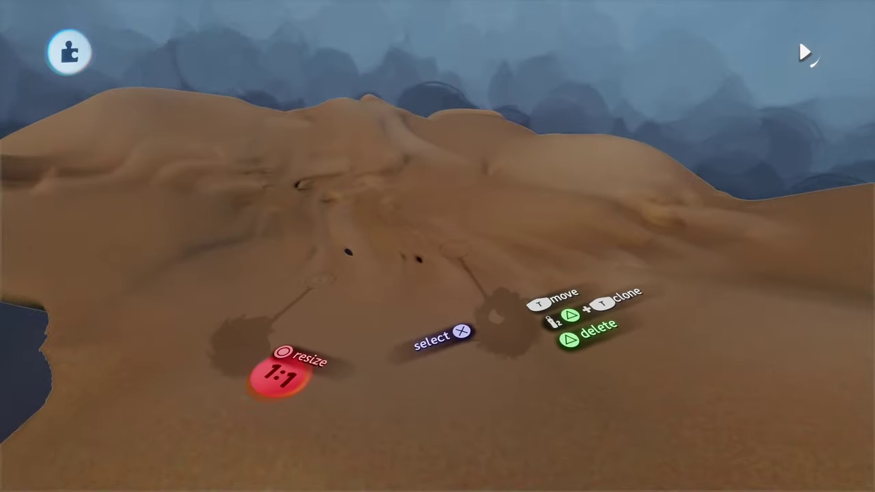
Reopen the terrain sculpture for sculpting and place a long, flat cuboid across the middle of the valley.
click(420, 260)
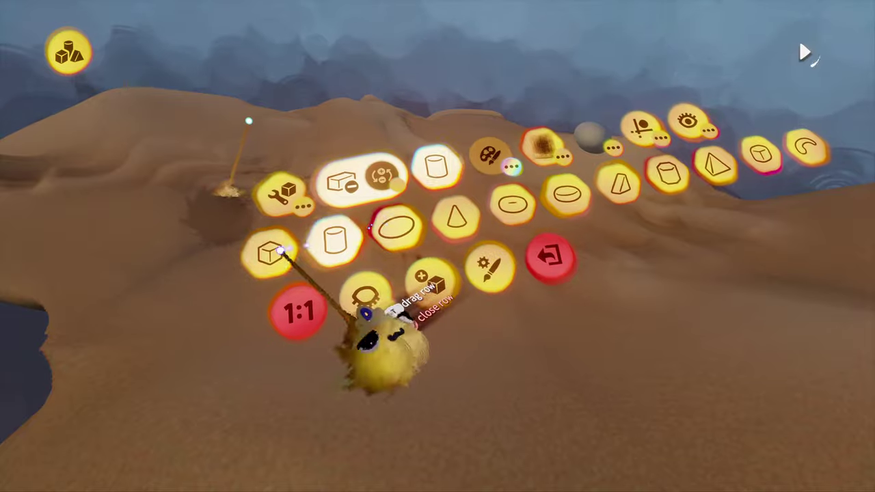
click(281, 251)
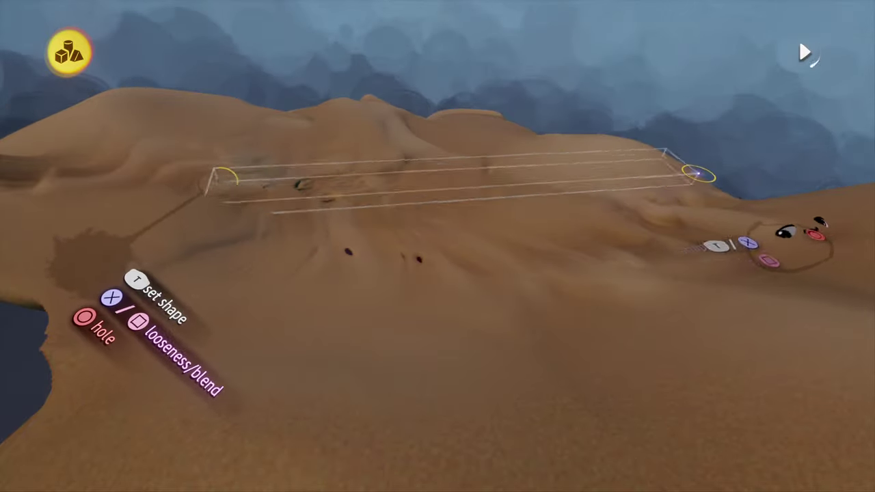
click(199, 141)
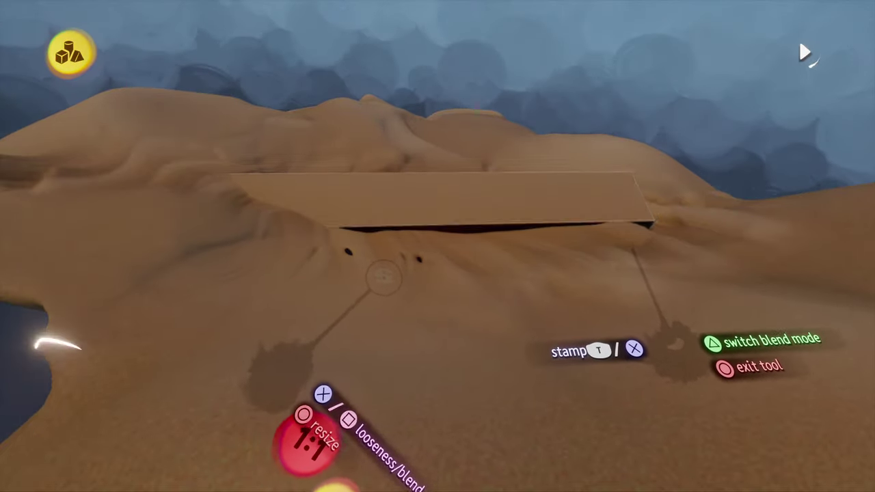
key(s)
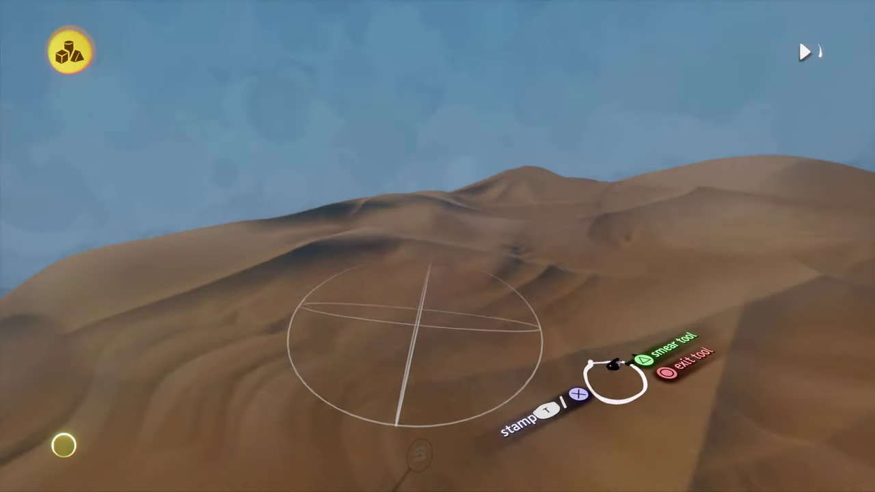
Stop stamping ellipsoids and reposition a wide ellipsoid edit among the foreground dunes.
key(Escape)
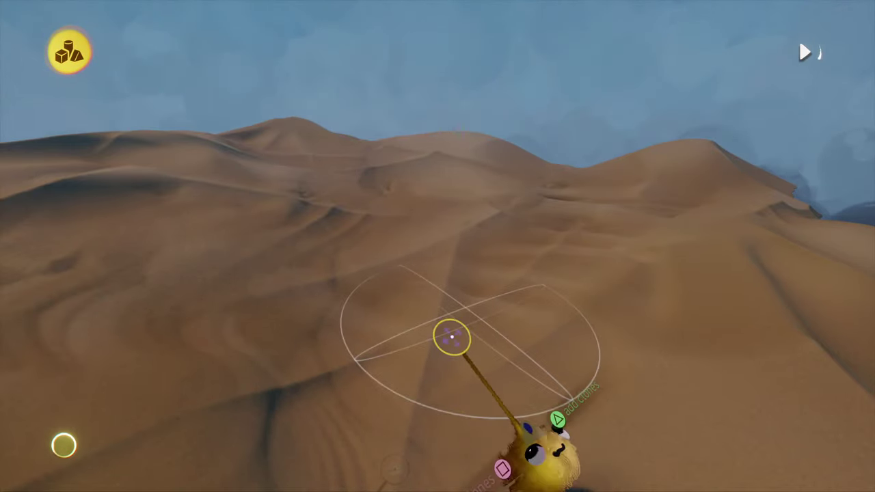
middle_drag(452, 337, 467, 366)
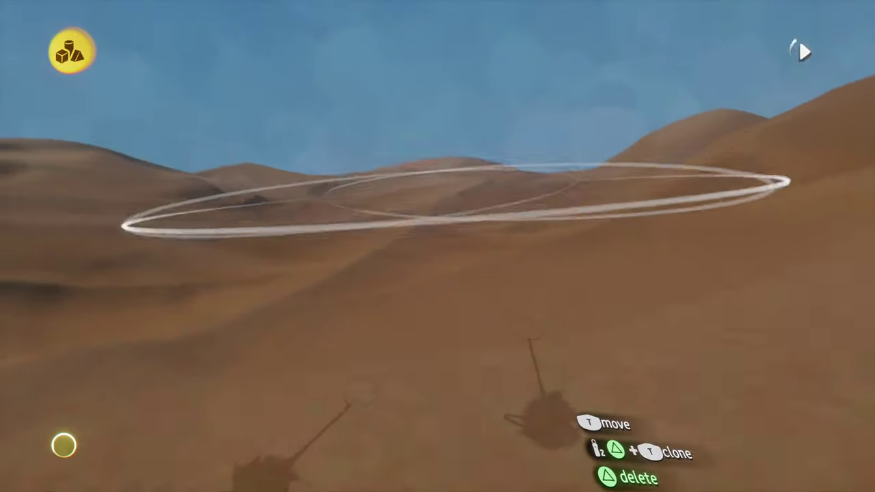
drag(602, 442, 540, 465)
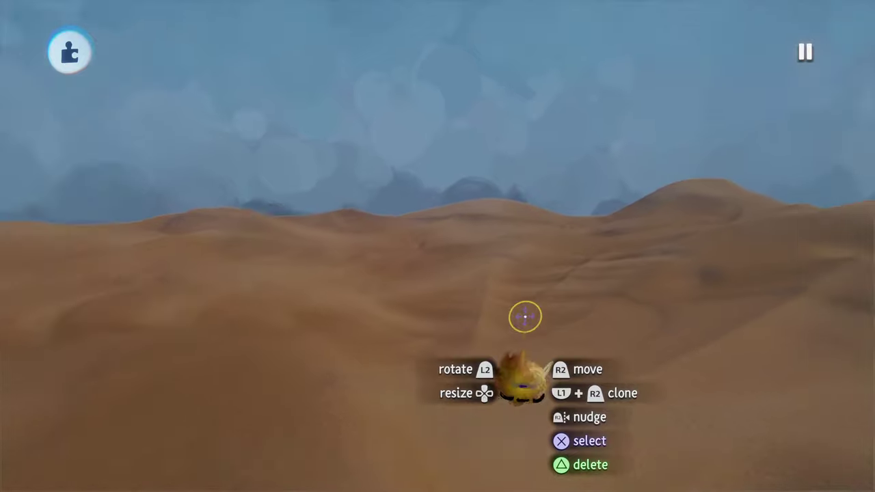
Tint the terrain sculpture's outer surface a pale sand colour with the Tint Amount at 50%.
click(471, 318)
mouse_move(453, 373)
mouse_down()
mouse_move(566, 410)
mouse_move(639, 410)
mouse_up()
click(557, 219)
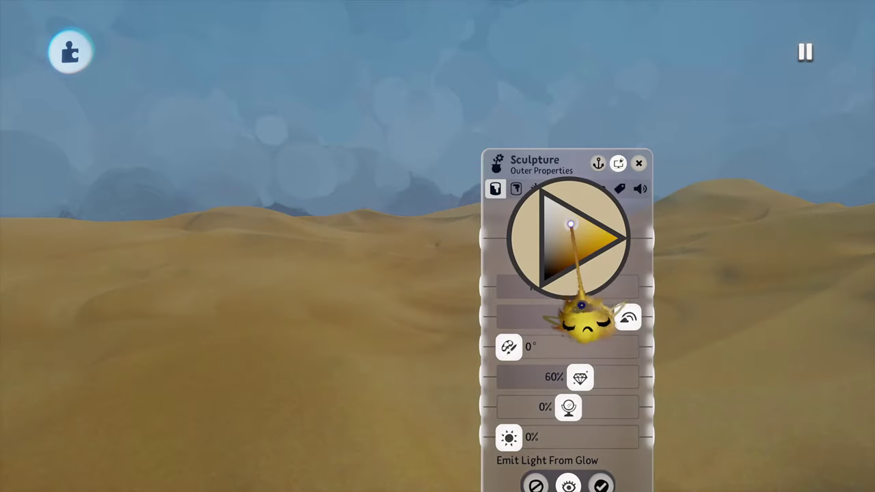
drag(569, 287, 521, 287)
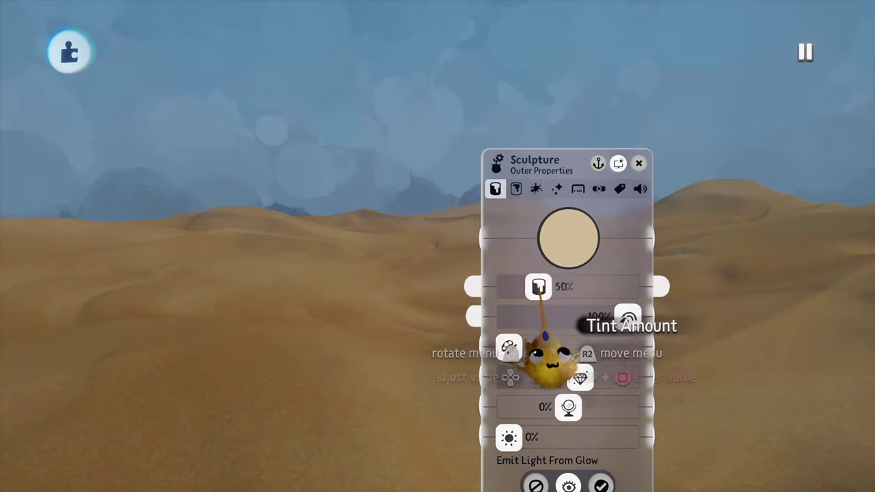
mouse_move(571, 238)
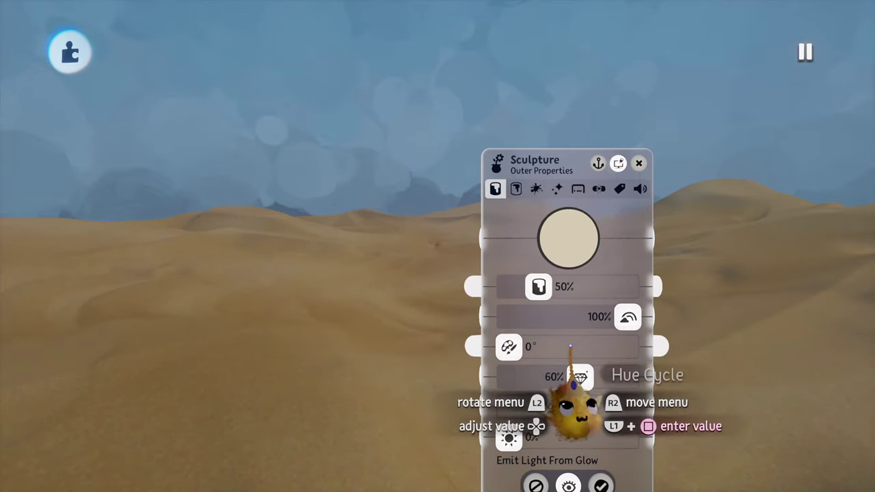
Set the sculpture's outer surface finish to 75% and its Waxyness/Metalness to 15%.
drag(572, 406, 612, 251)
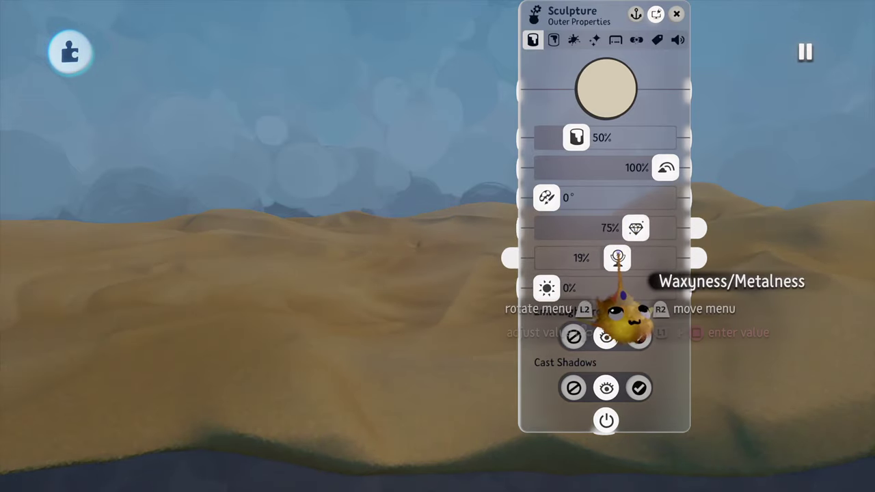
key(Left)
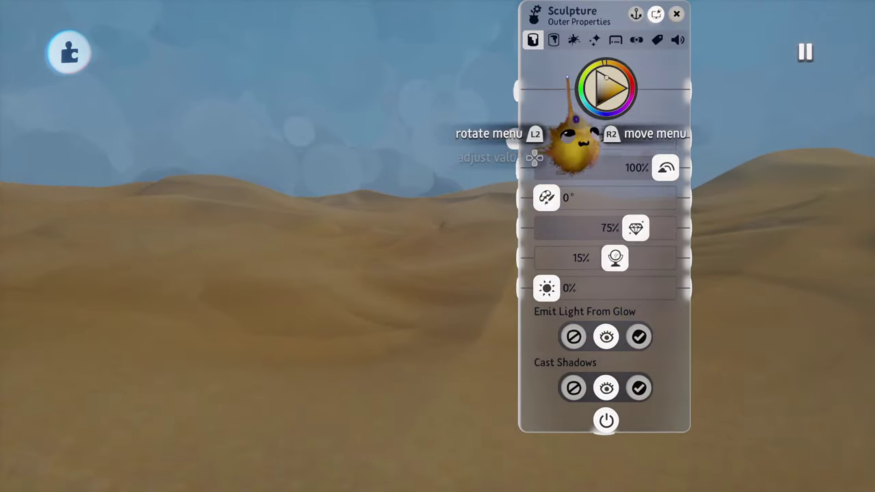
Set the Colour Amount of the sculpture's black Inner Properties colour to 50% and close the properties.
click(555, 41)
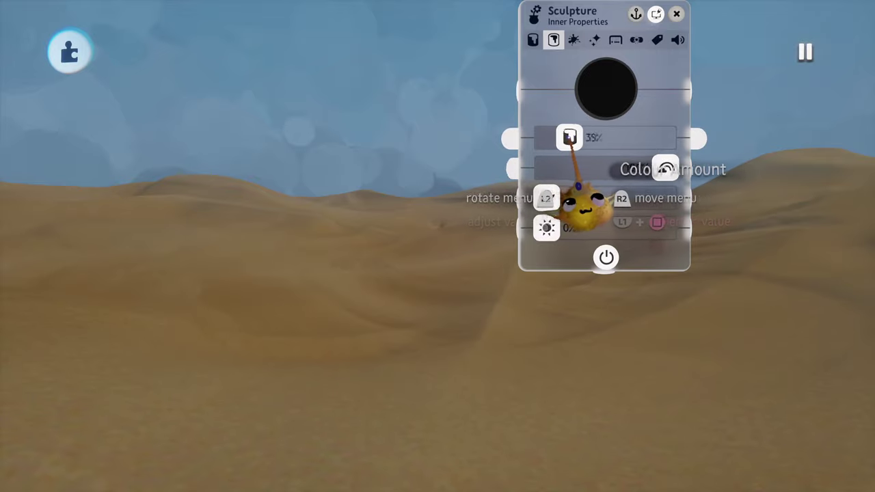
key(Left)
key(Left)
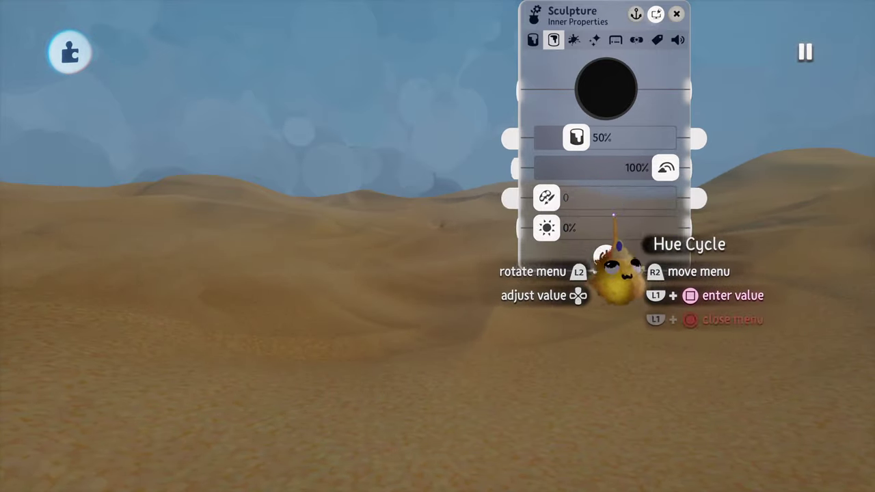
key(Escape)
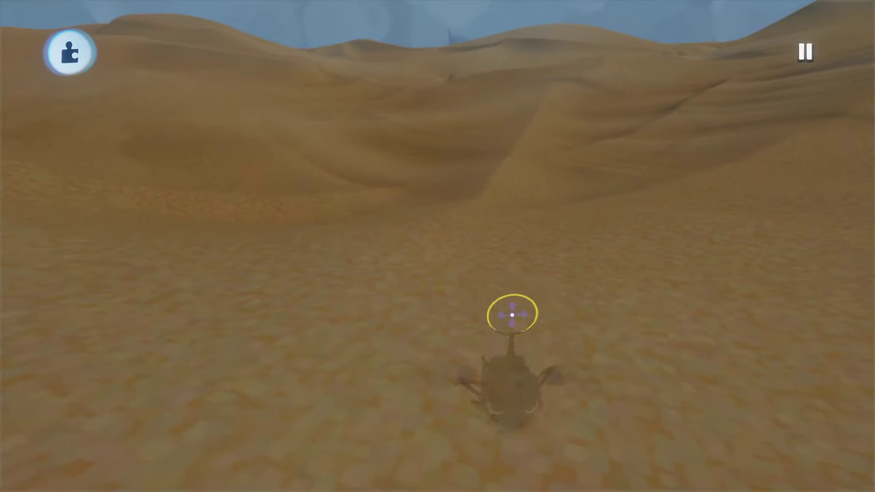
Adjust the terrain's surface flecks in Style mode, using a different fleck preset and a surface styling tool.
click(334, 59)
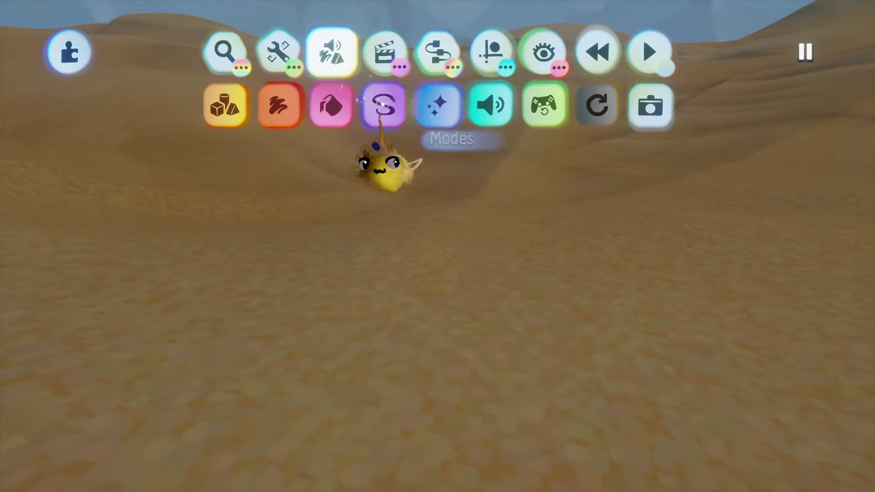
click(385, 106)
click(441, 53)
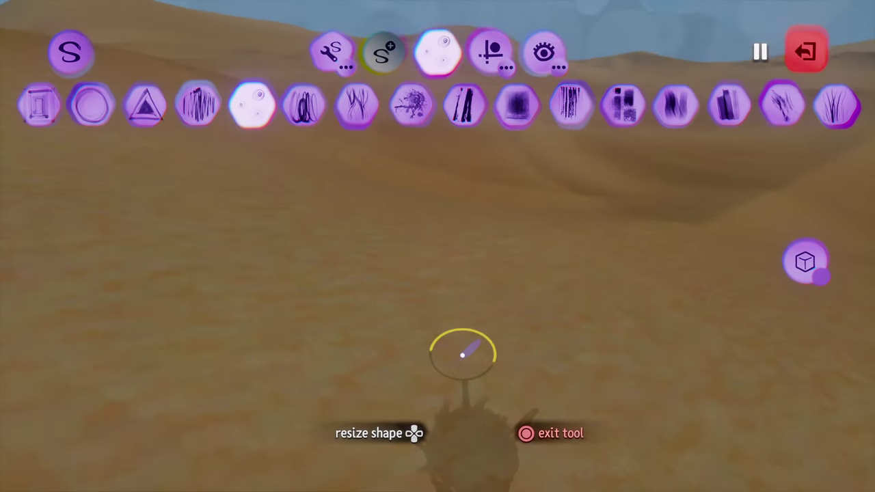
key(Escape)
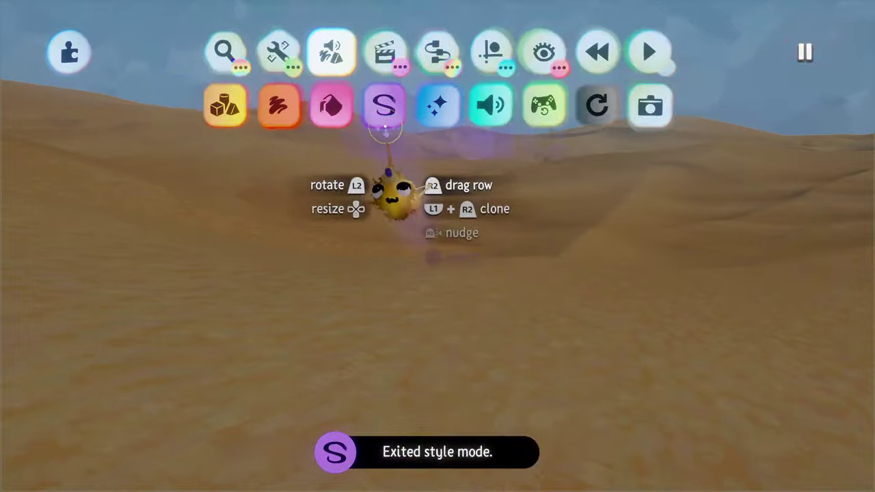
click(387, 112)
click(462, 135)
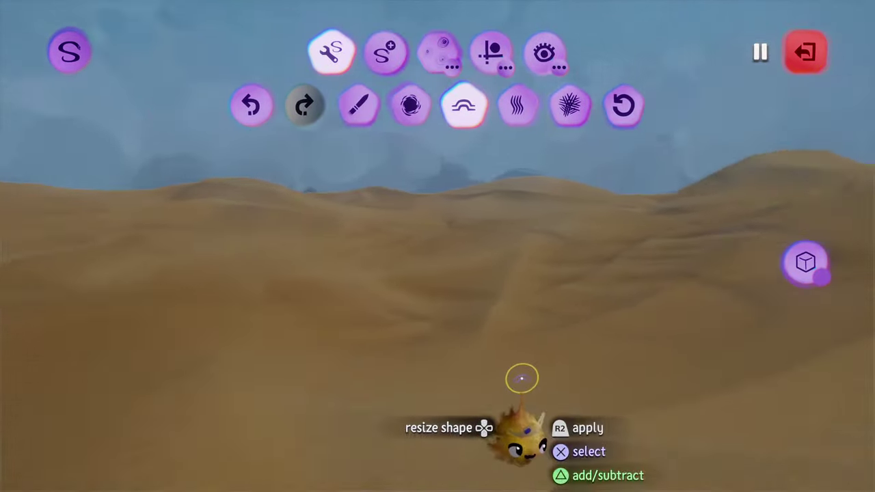
key(Escape)
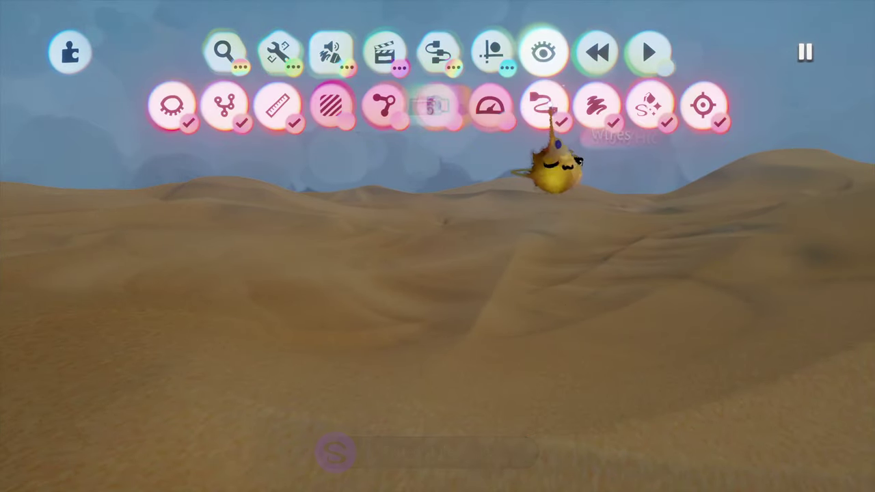
Display the thermometer and use the detail reduction tool on the terrain sculpture, checking the graphics memory.
click(495, 108)
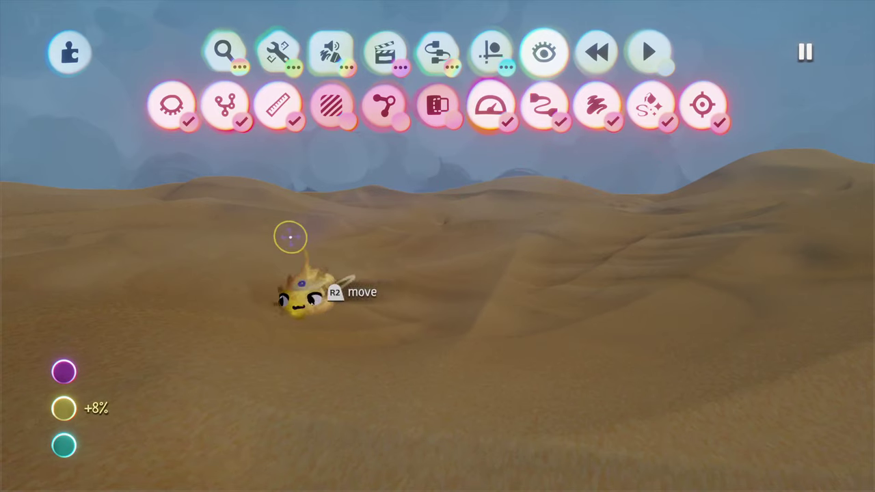
mouse_move(73, 427)
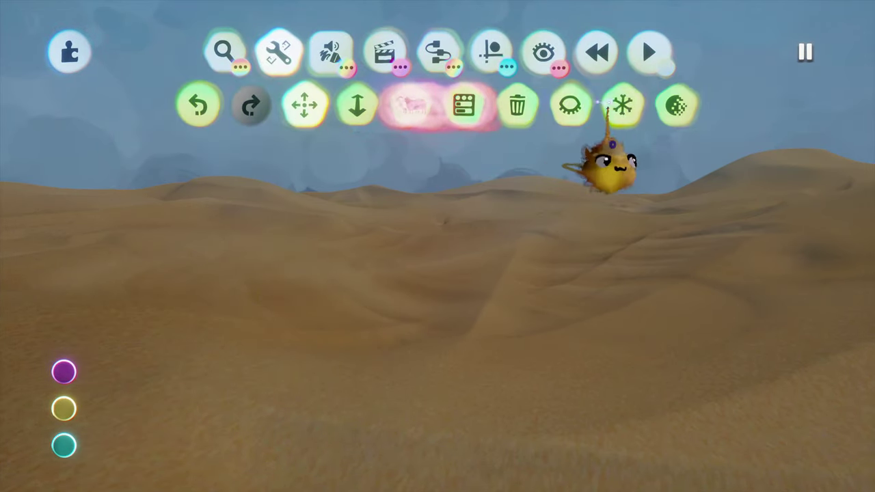
click(684, 109)
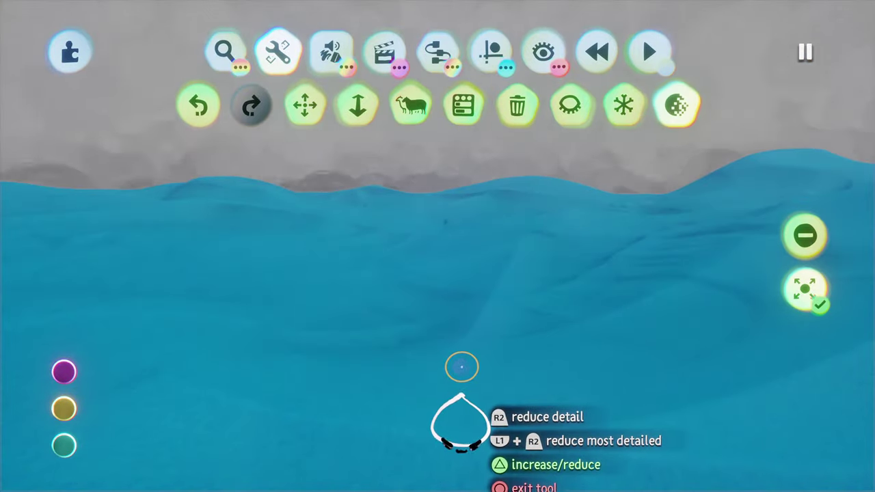
mouse_move(72, 414)
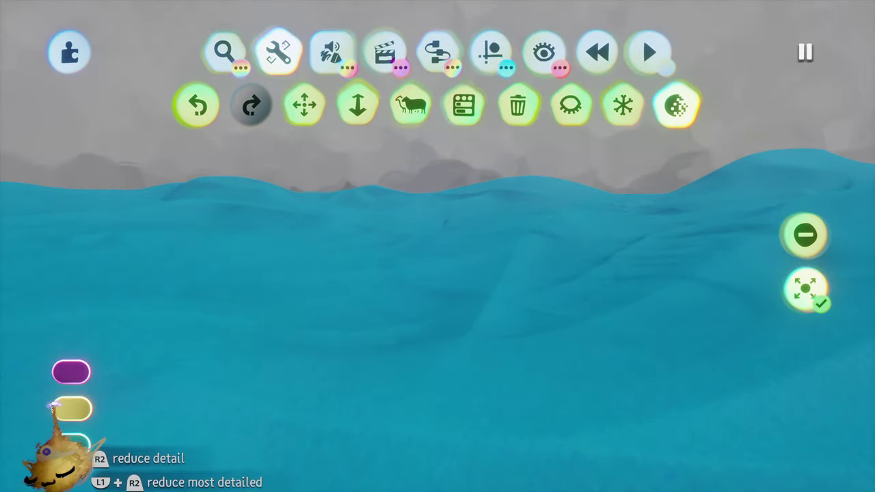
key(Escape)
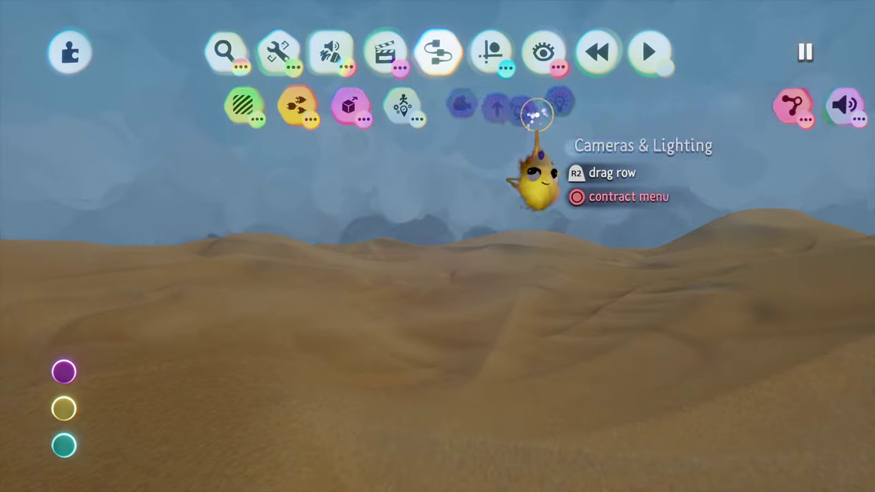
Stamp a sun and sky gadget over the dunes and reposition its sun to light the terrain from another direction.
click(686, 104)
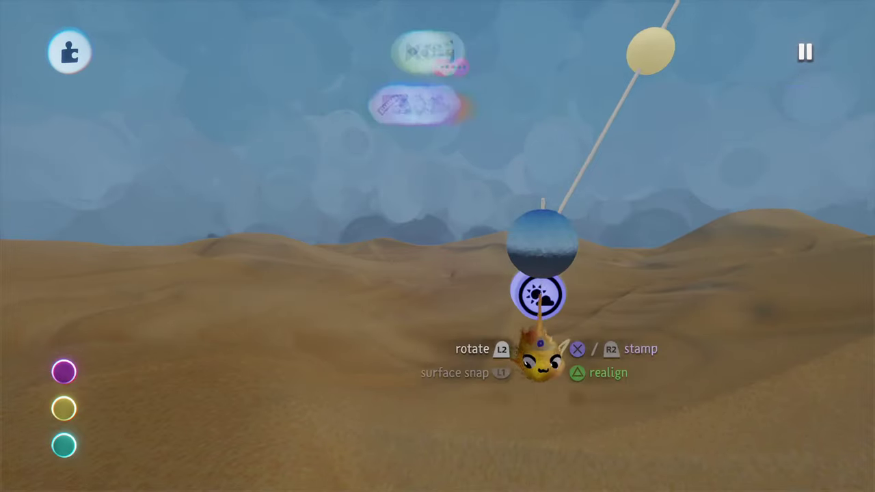
click(562, 301)
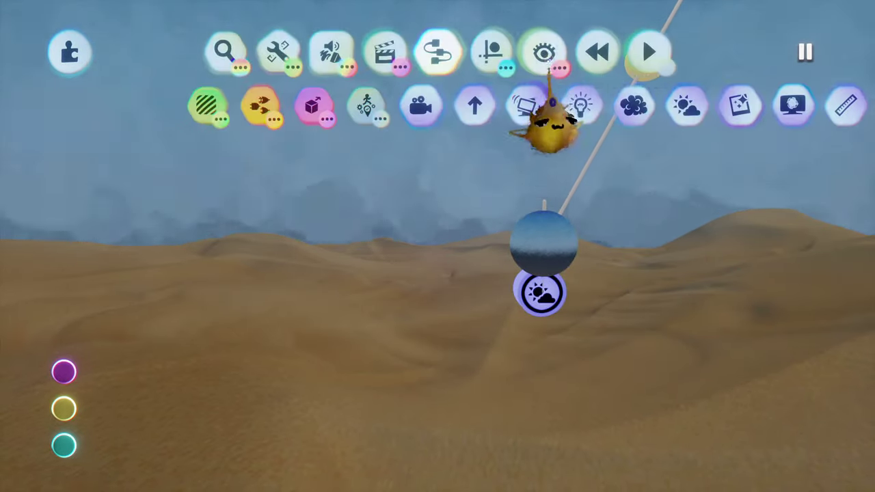
click(545, 59)
key(Escape)
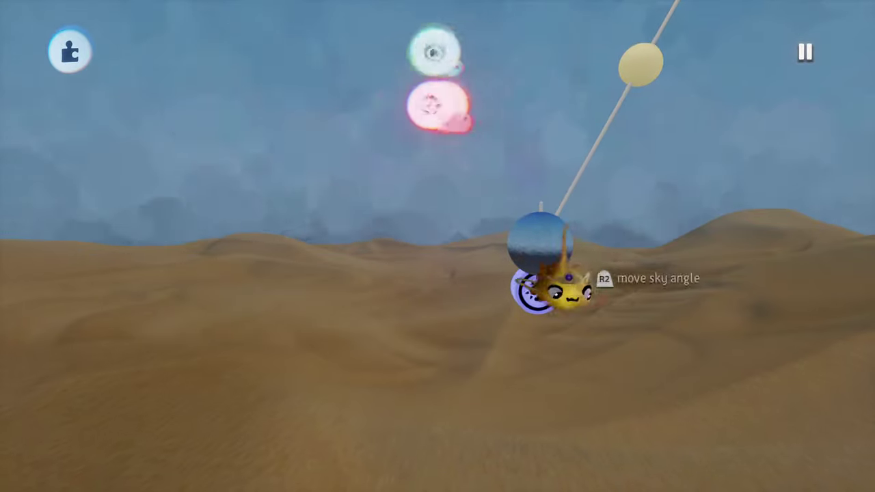
drag(625, 197, 595, 219)
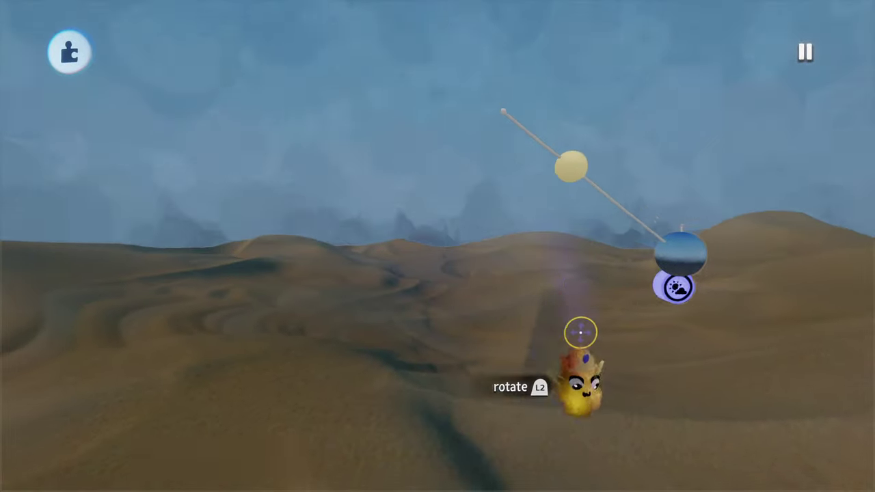
middle_drag(581, 333, 533, 383)
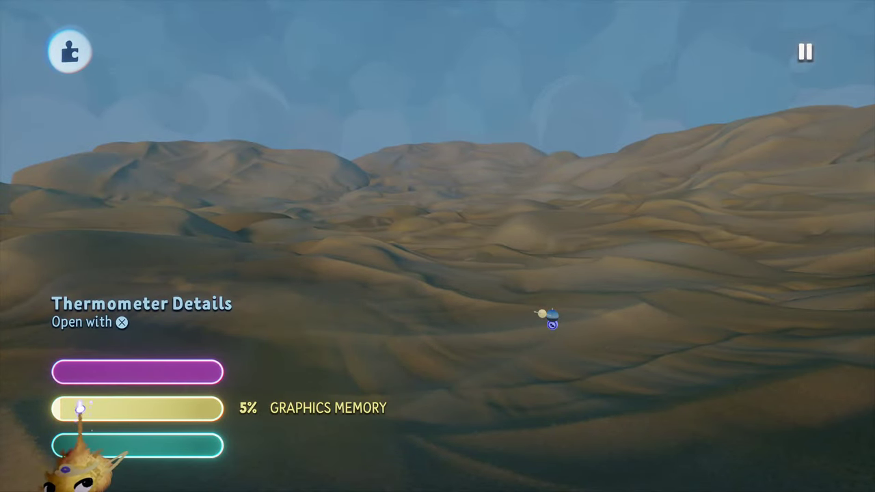
Stamp a puppet on the foreground dune, facing the distant hills.
middle_drag(416, 336, 440, 365)
click(438, 54)
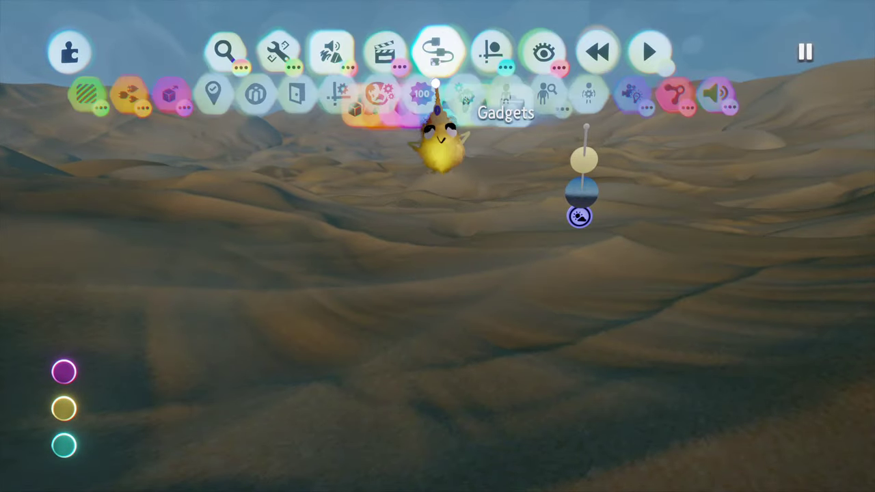
click(524, 106)
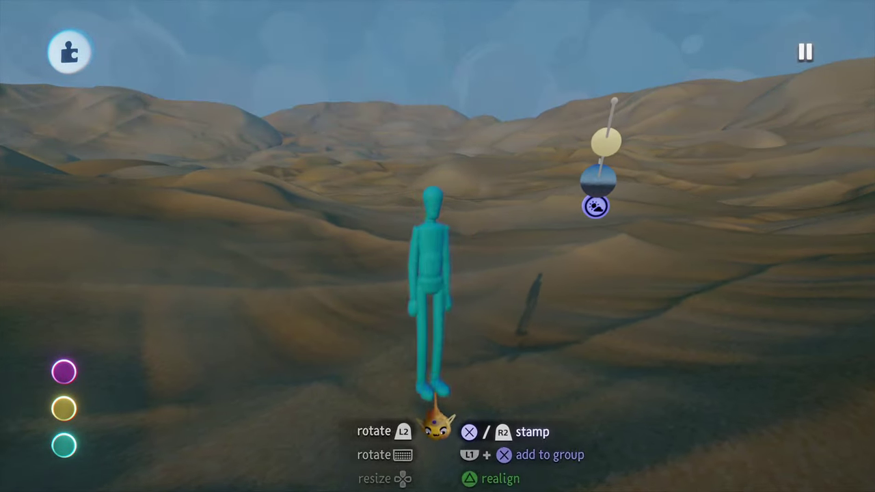
middle_drag(432, 421, 444, 459)
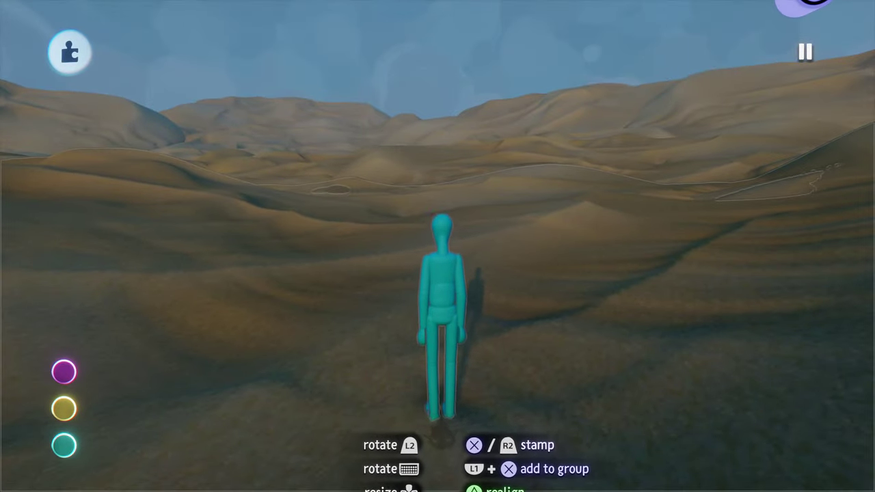
click(441, 404)
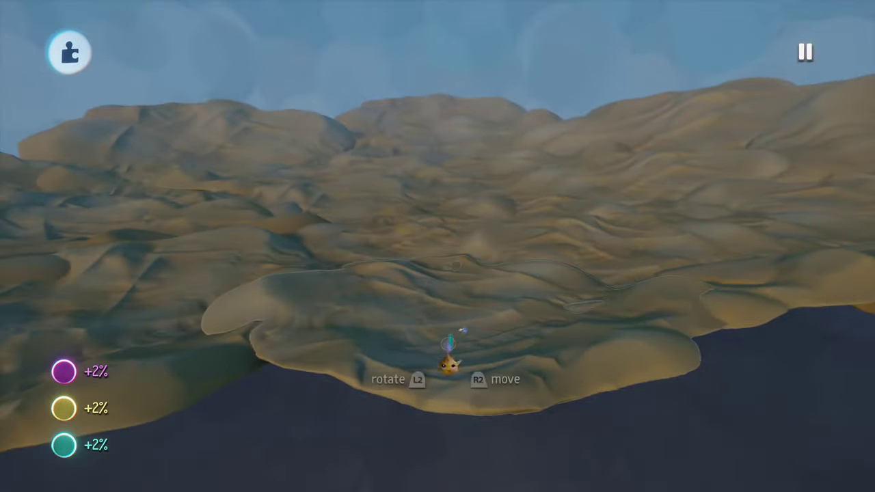
Move the sun position so the sun sits low above the distant hills in front of the puppet.
middle_drag(449, 345, 498, 303)
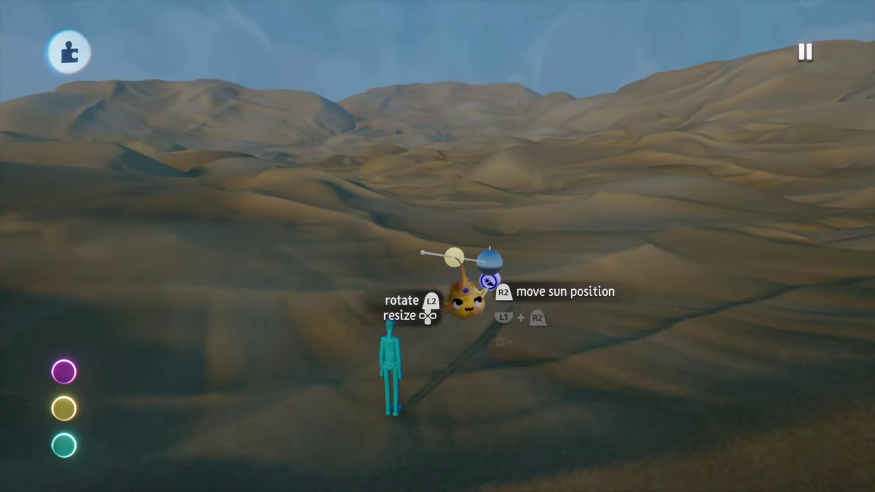
mouse_move(459, 262)
mouse_down()
mouse_move(468, 255)
mouse_move(466, 242)
mouse_move(461, 264)
mouse_move(453, 260)
mouse_move(463, 333)
mouse_up()
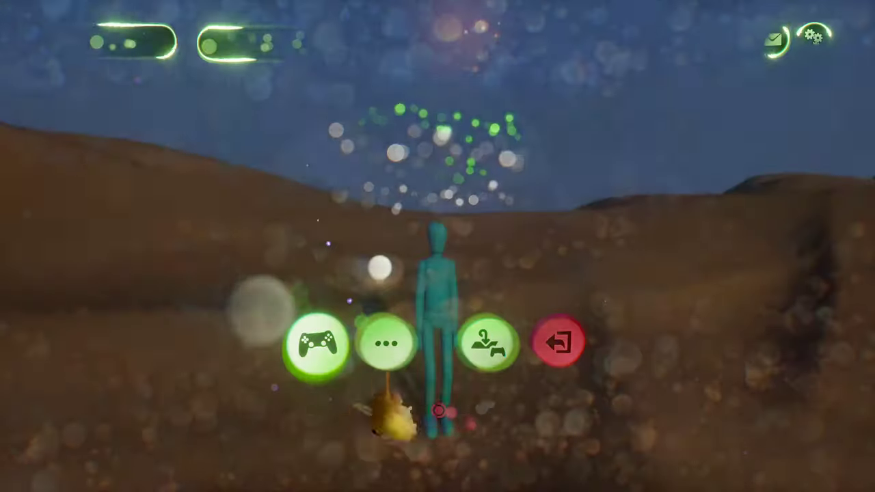
Play-test the scene by walking the puppet forward across the dunes.
key(Escape)
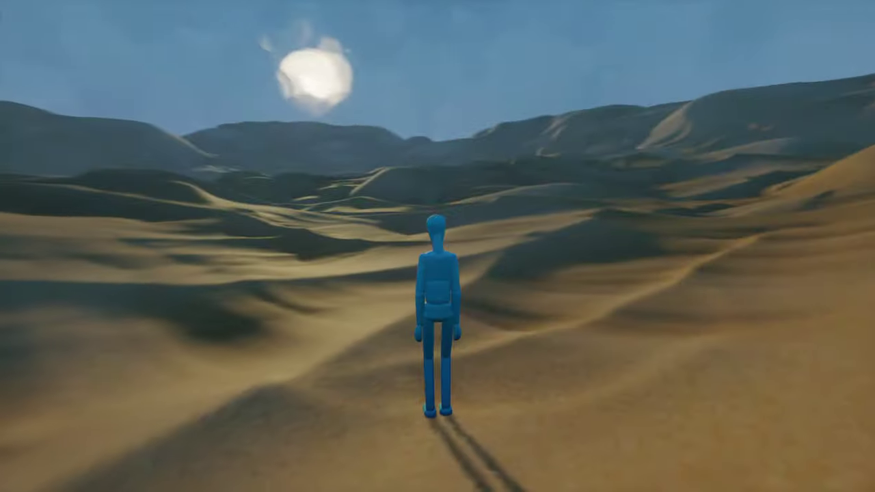
key(w)
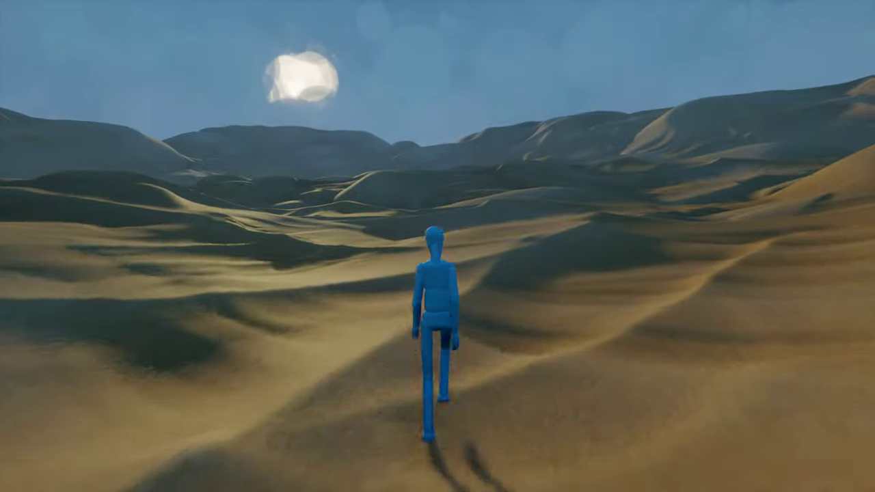